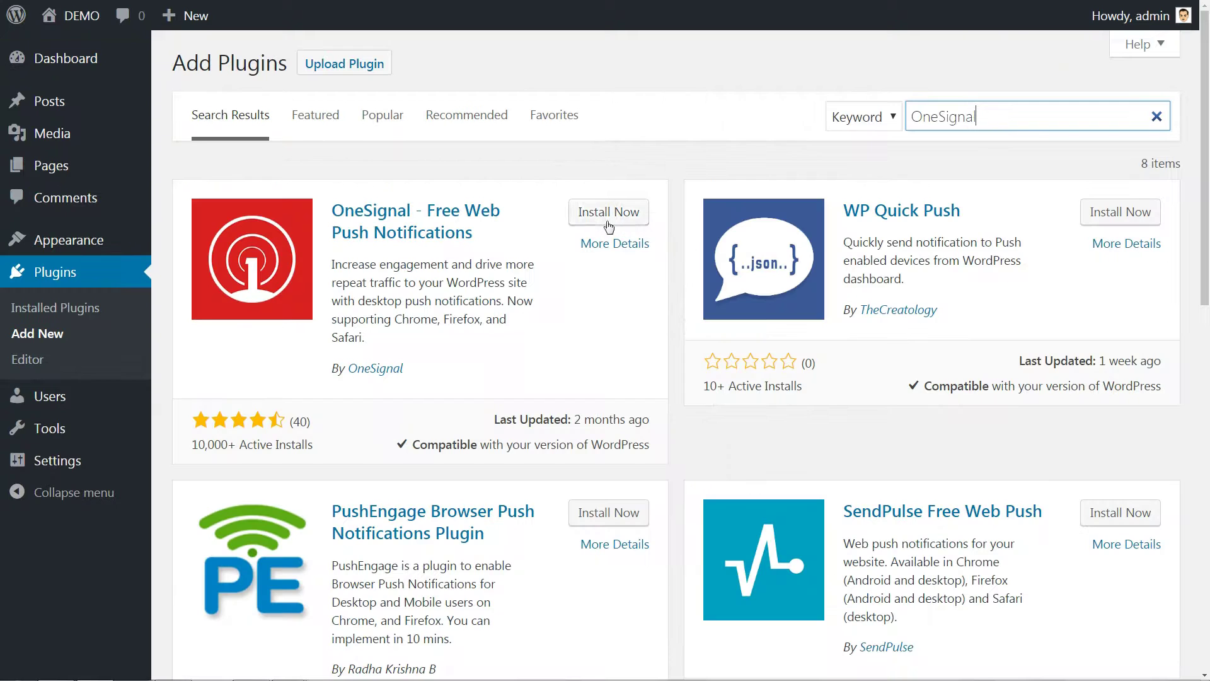
# Install the OneSignal – Free Web Push Notifications plugin from its search card and activate it.
pyautogui.click(602, 222)
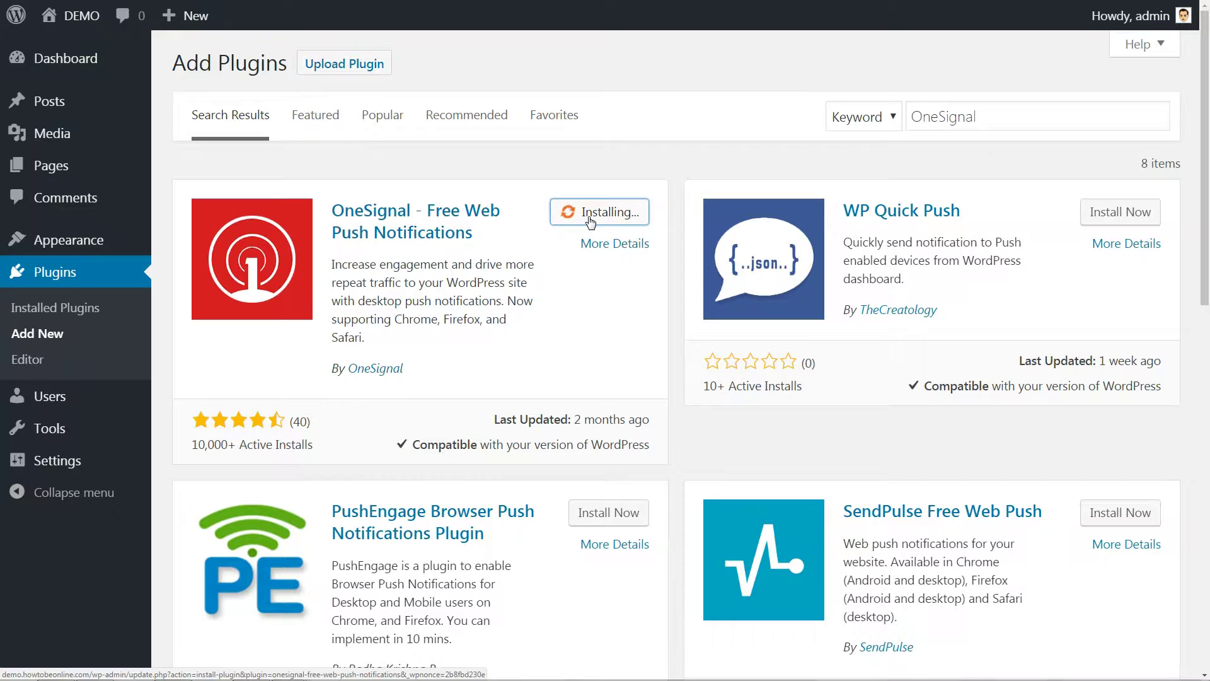
pyautogui.click(639, 211)
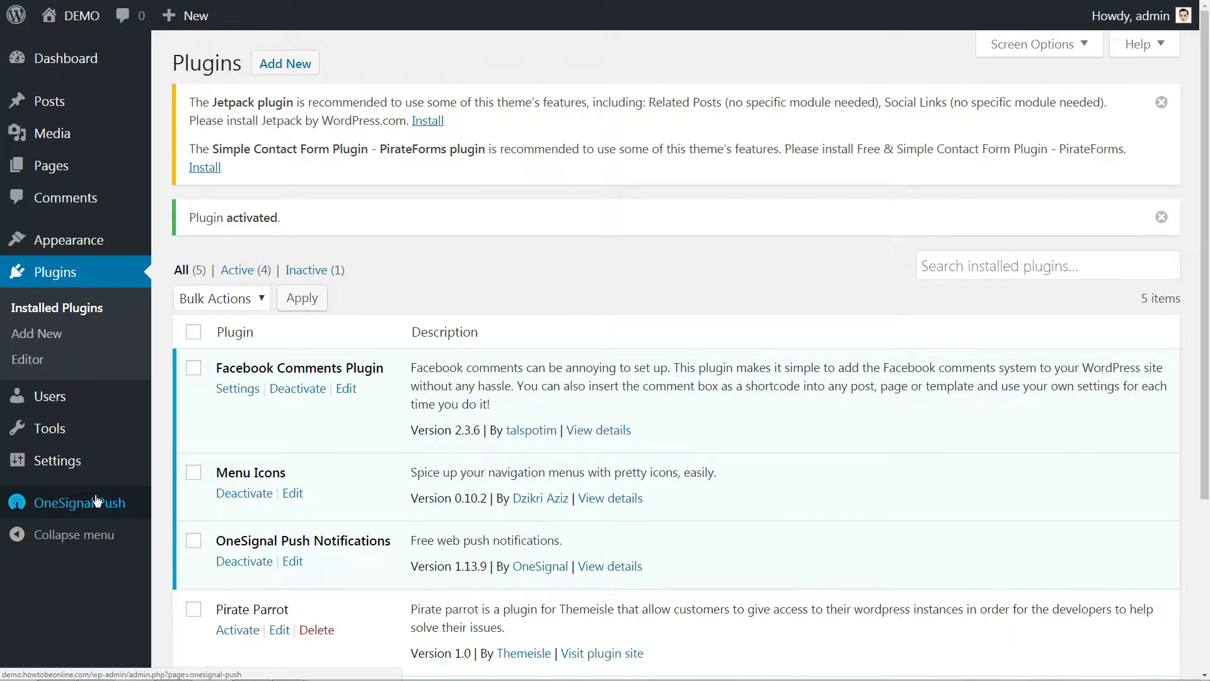
# Open the OneSignal Push page and read through its Chrome & Firefox Push setup instructions.
pyautogui.click(96, 496)
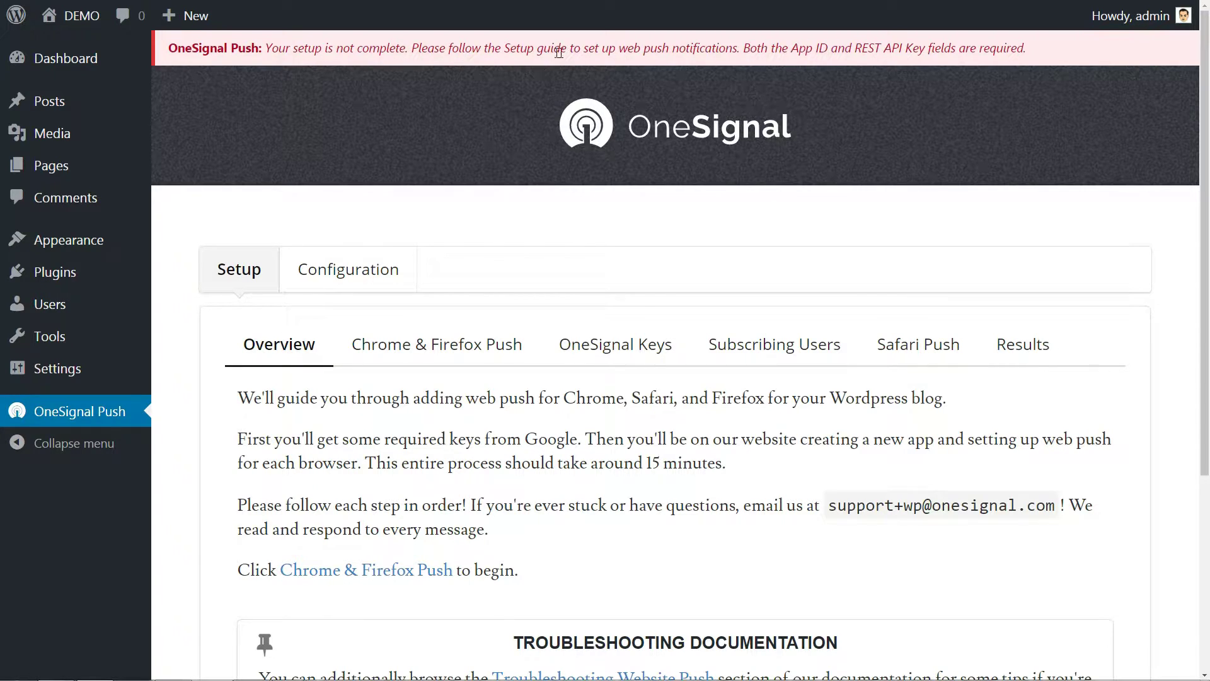
pyautogui.scroll(-2, 543, 501)
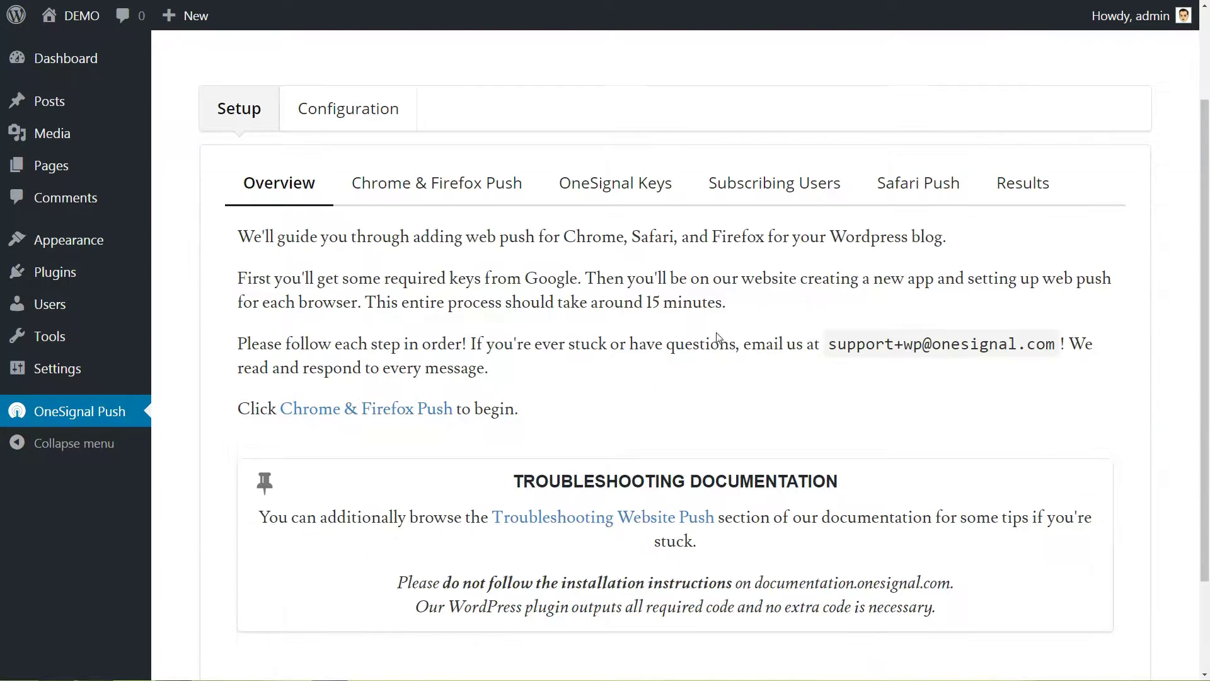
pyautogui.click(368, 417)
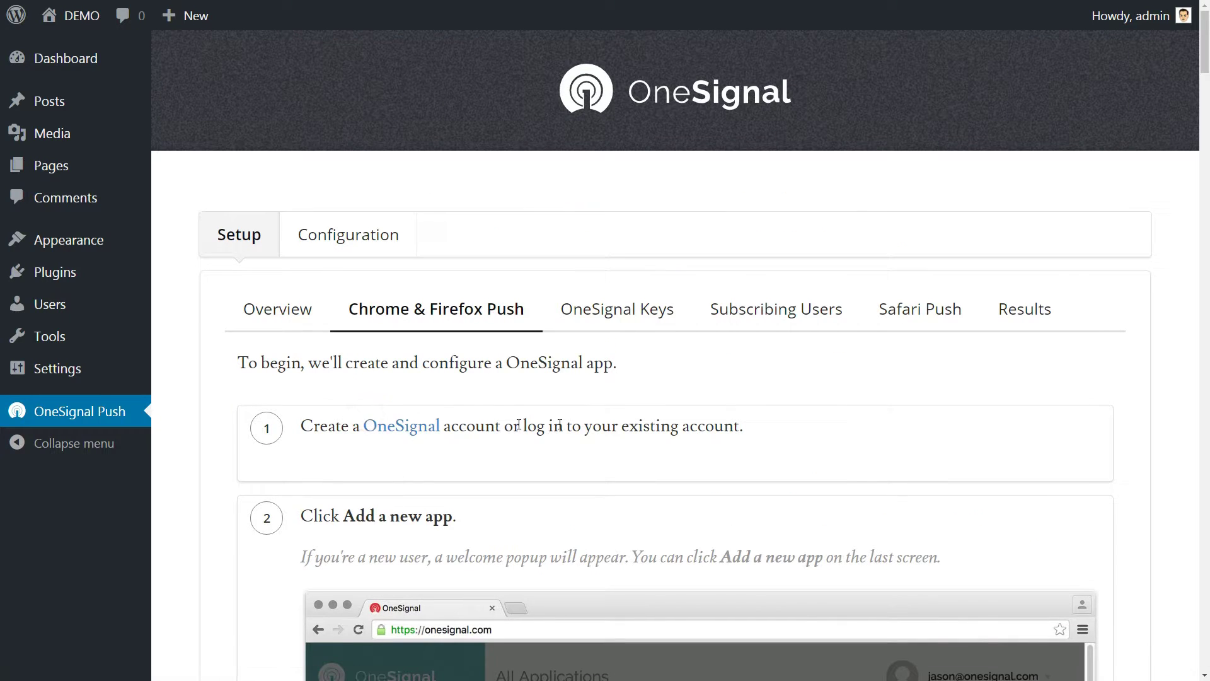
pyautogui.scroll(-8, 681, 415)
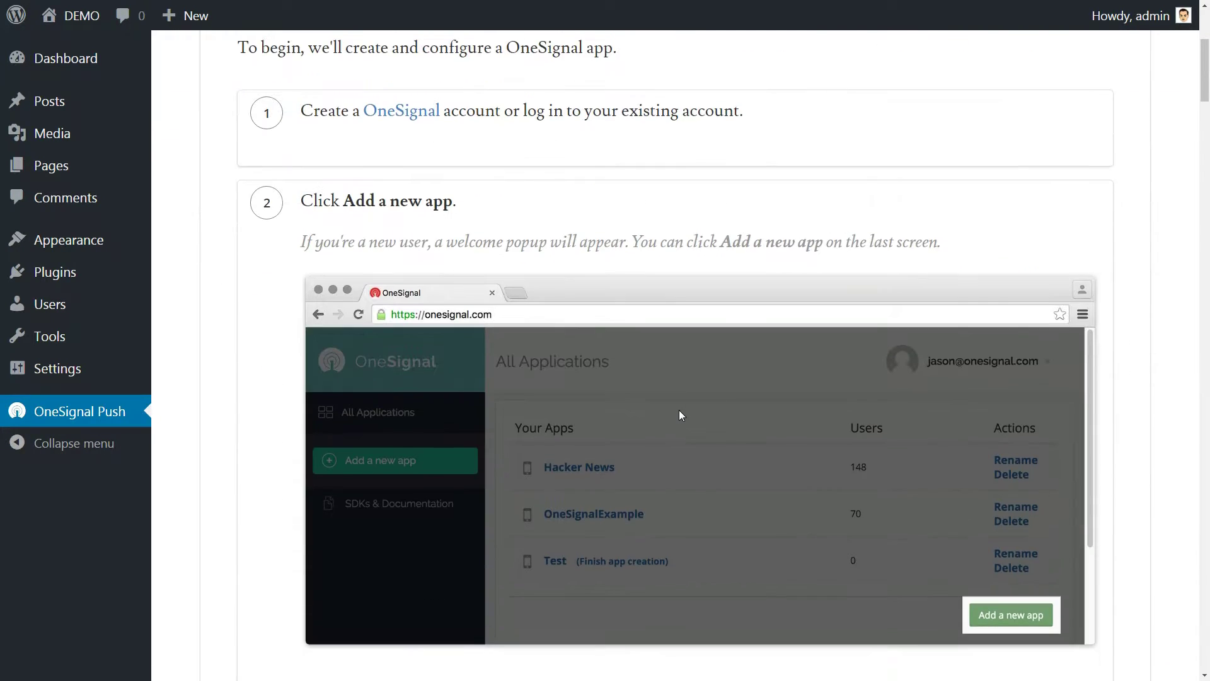
pyautogui.scroll(-12, 679, 410)
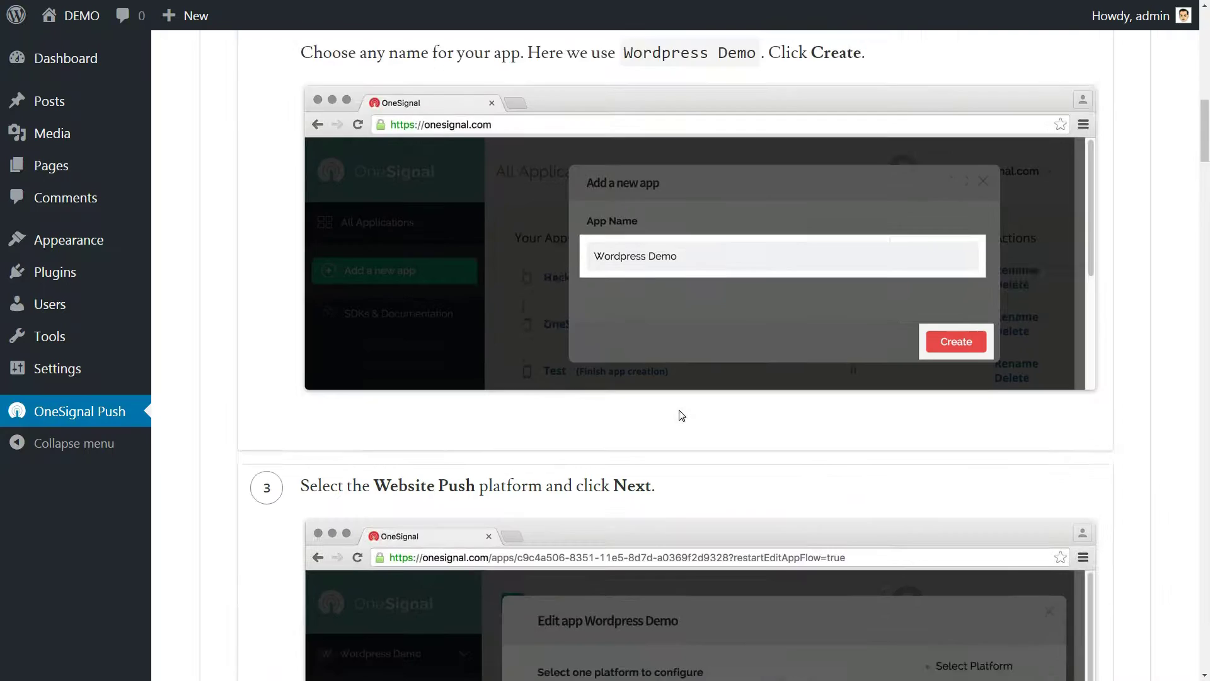
pyautogui.scroll(-20, 681, 414)
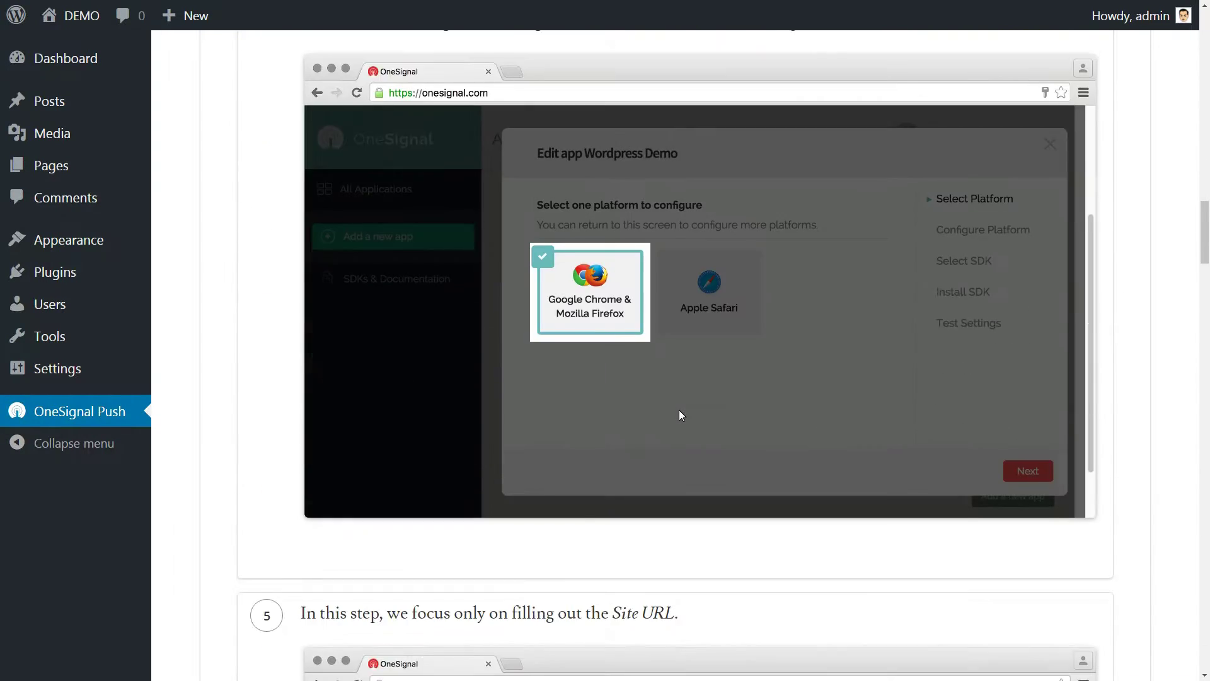
pyautogui.press('Home')
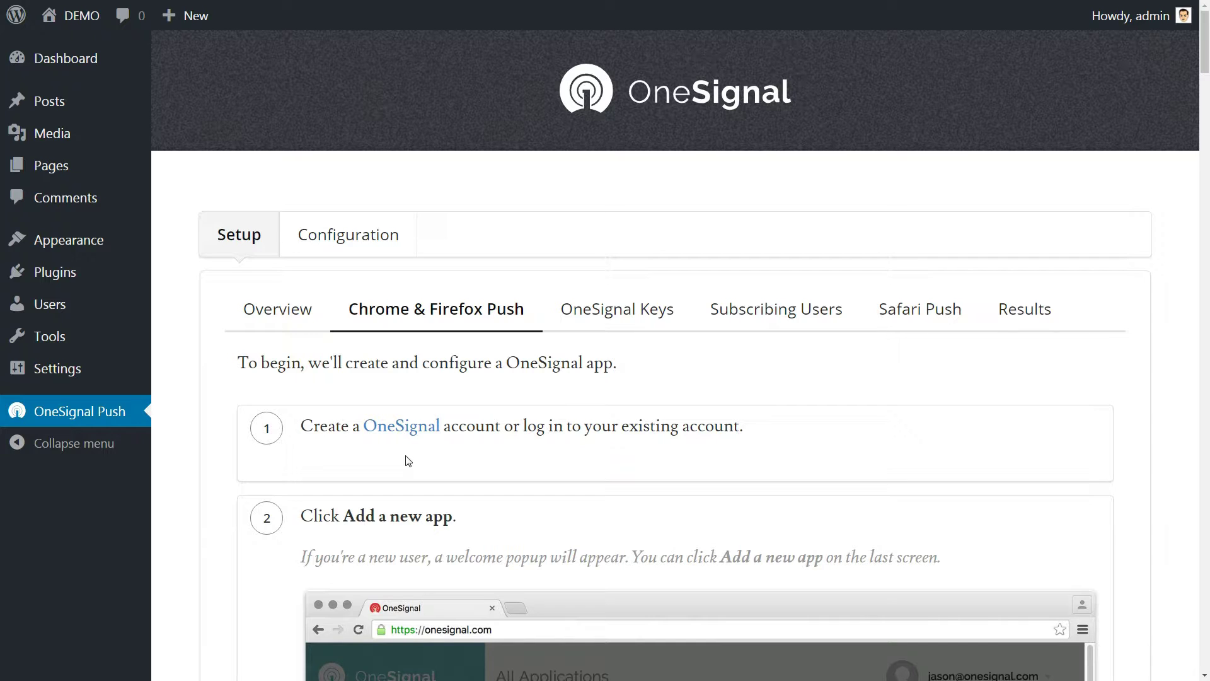
# Follow the guide's step 1 link to the OneSignal website and open its sign-up form.
pyautogui.click(407, 430)
pyautogui.click(1132, 55)
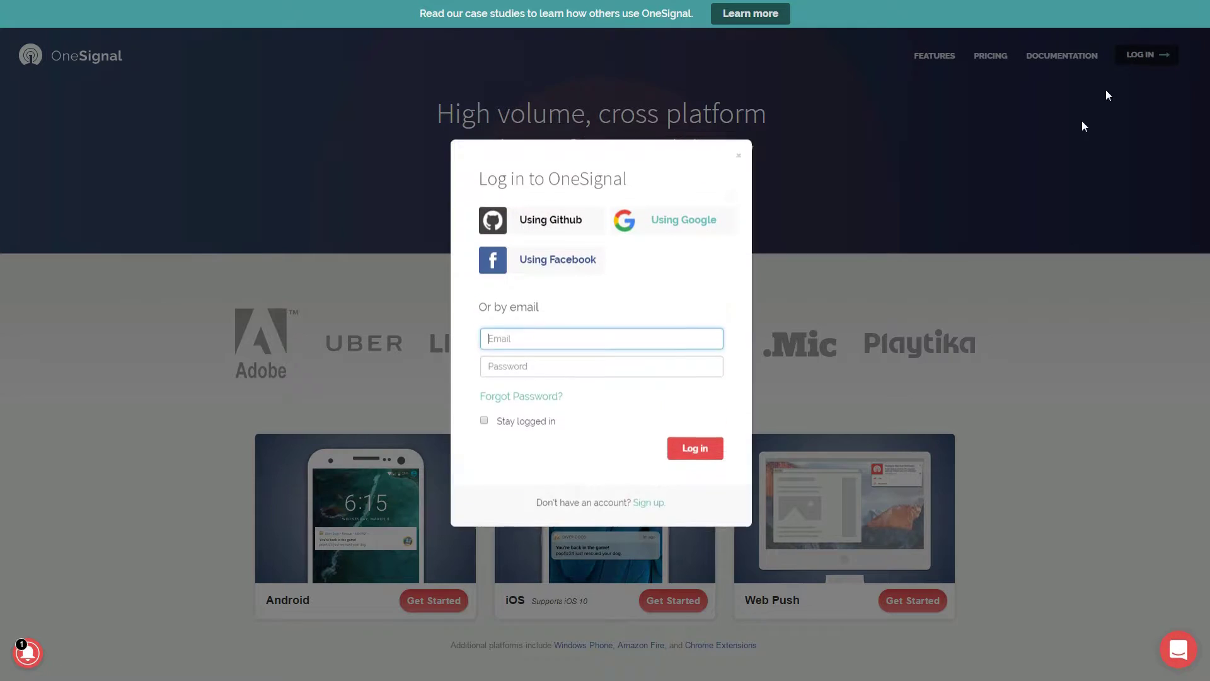
pyautogui.click(646, 511)
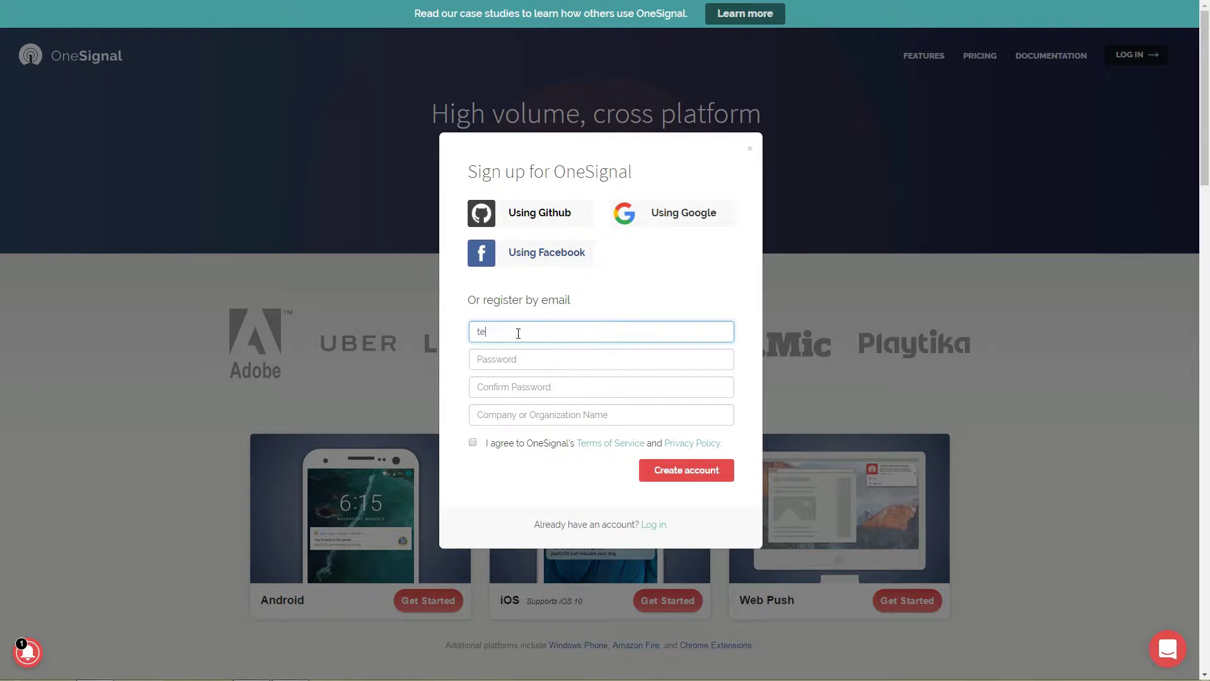
# Enter the e-mail, the password twice and company 'Testing Purpose', accept the terms, and create the account.
pyautogui.press('Tab')
pyautogui.write('**********')
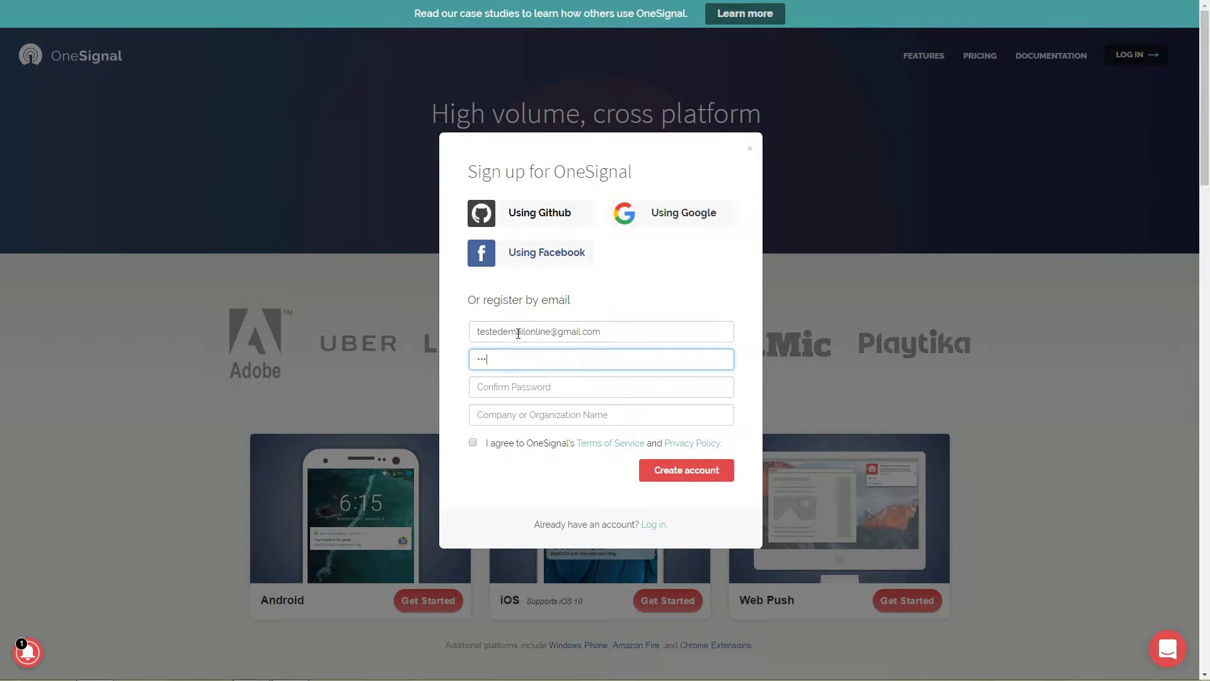
pyautogui.press('Tab')
pyautogui.write('**********')
pyautogui.press('Tab')
pyautogui.write('Testin')
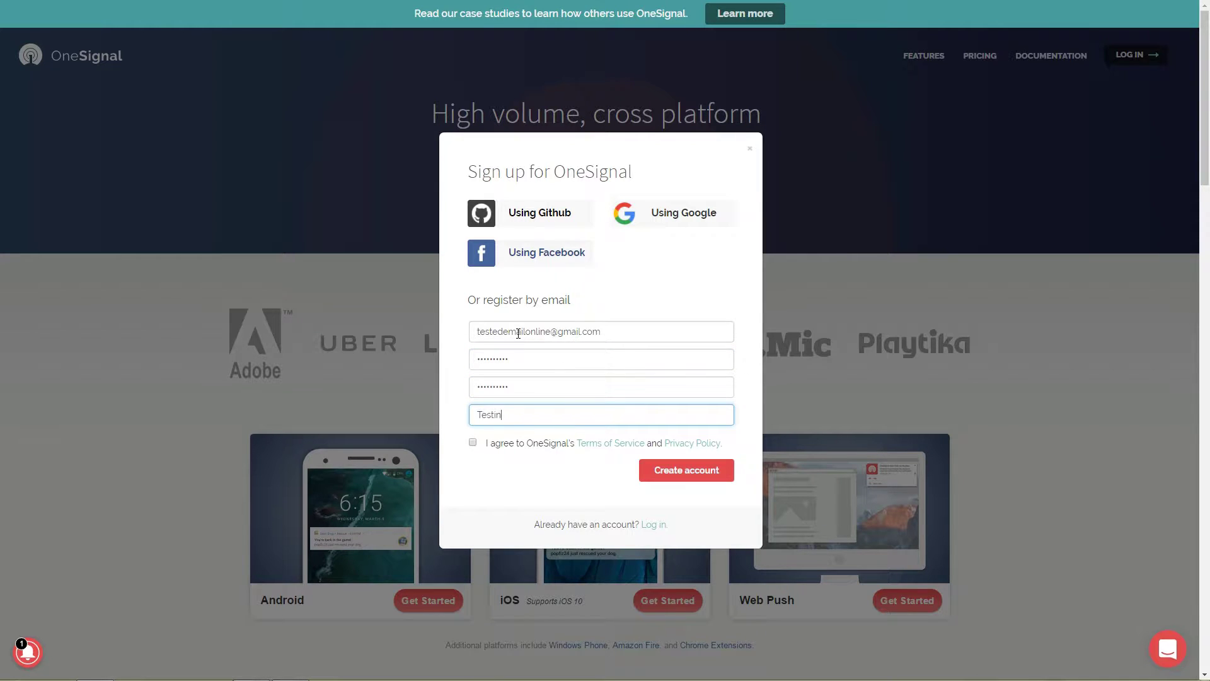
pyautogui.write('g Purpose')
pyautogui.click(472, 442)
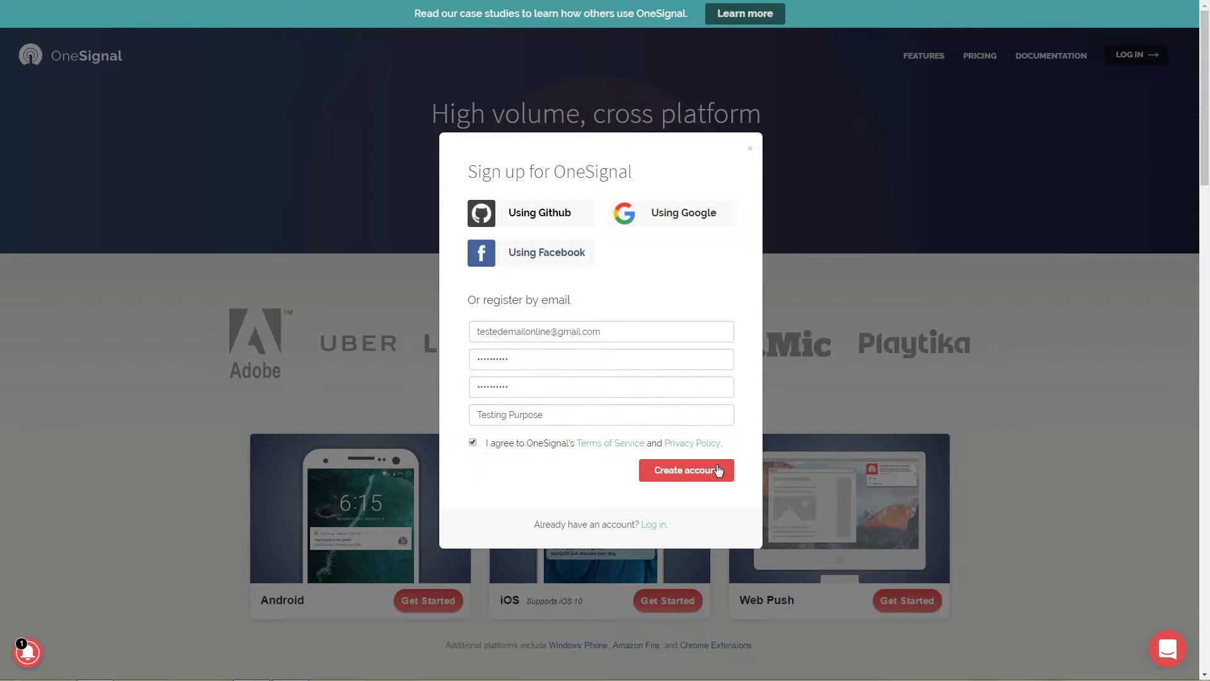
pyautogui.click(710, 470)
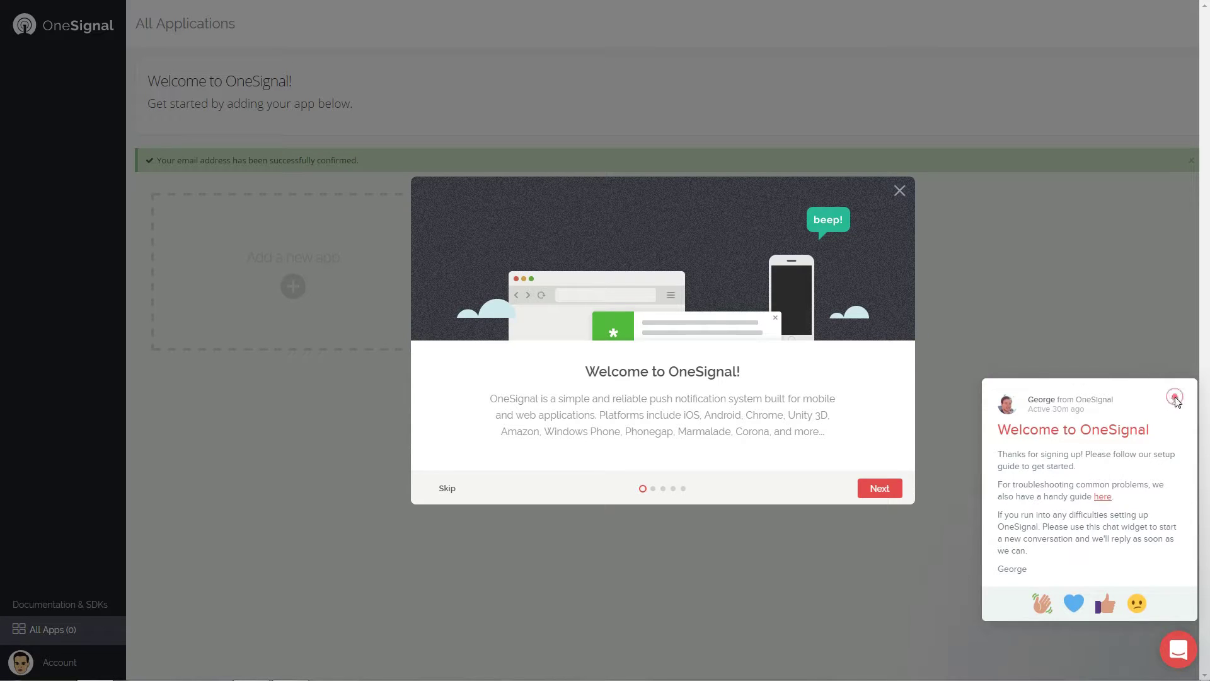
# Dismiss the chat and welcome tour, then create an app named 'Demo Push Notification'.
pyautogui.click(1174, 403)
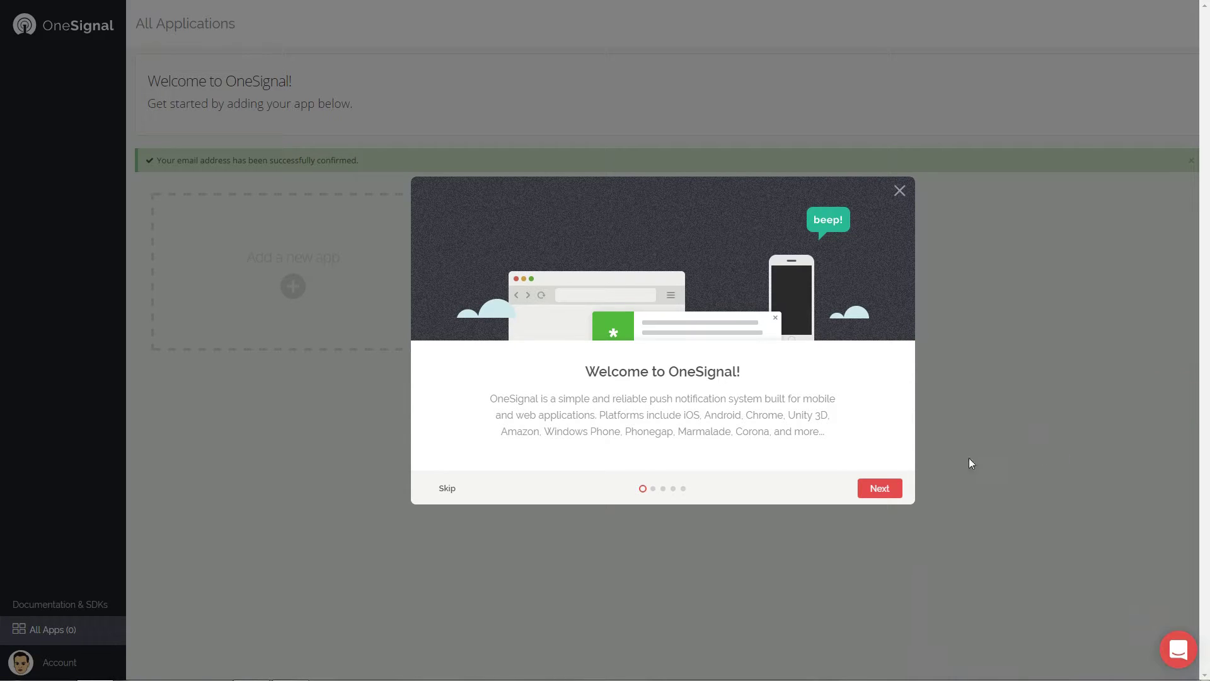
pyautogui.click(878, 489)
pyautogui.click(292, 252)
pyautogui.click(292, 248)
pyautogui.write('Demo Push Notification')
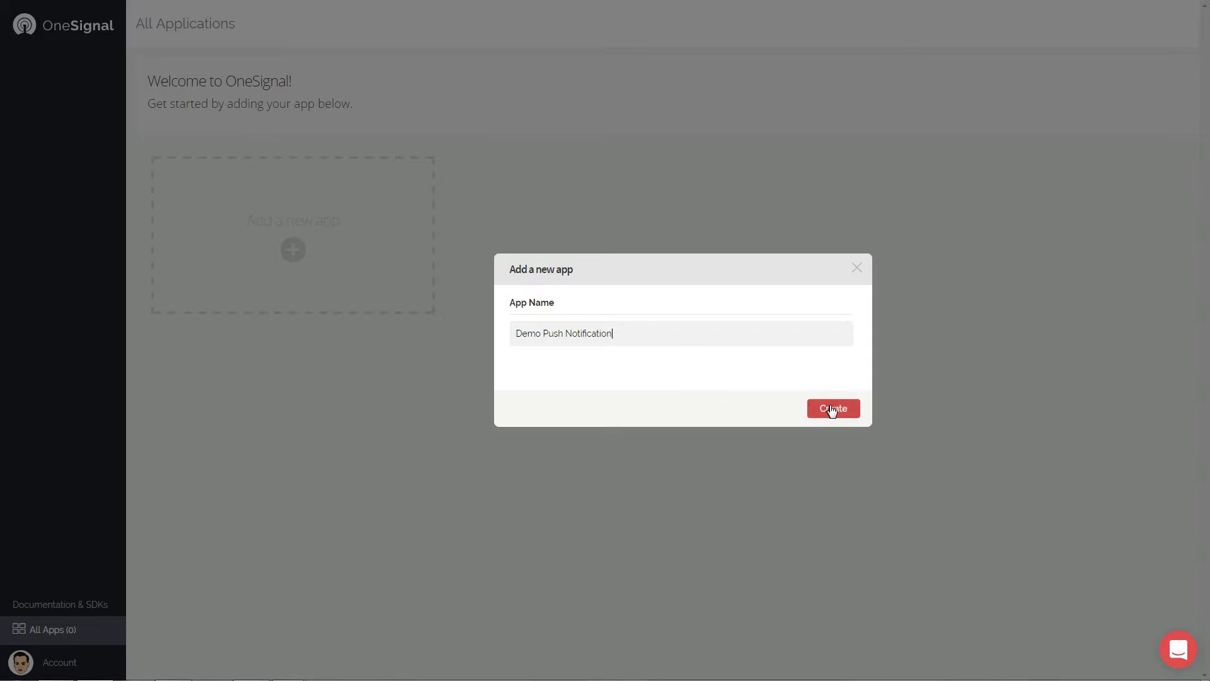
pyautogui.click(831, 407)
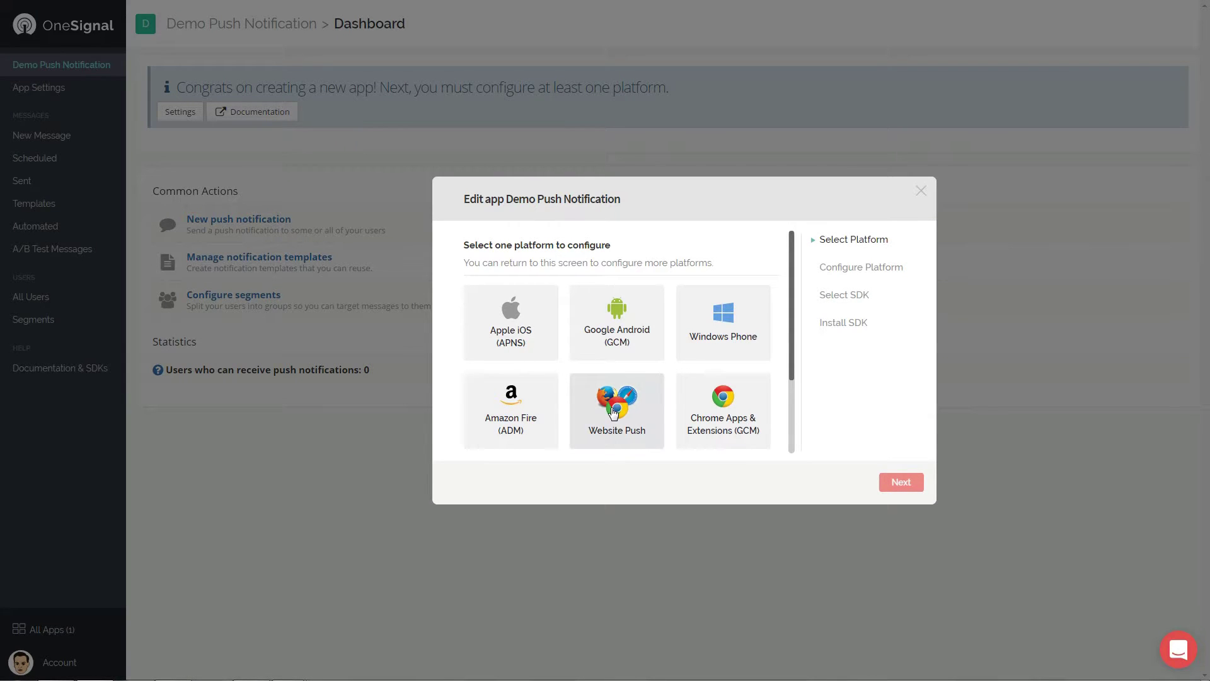
pyautogui.click(614, 413)
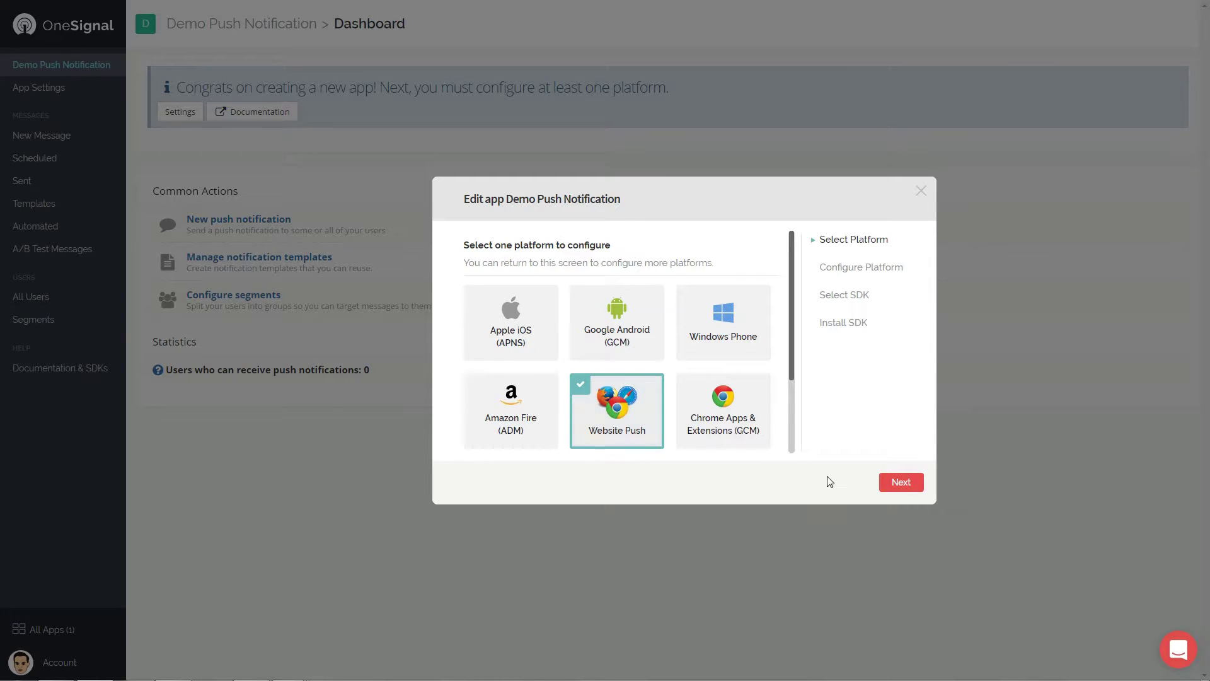
pyautogui.click(917, 486)
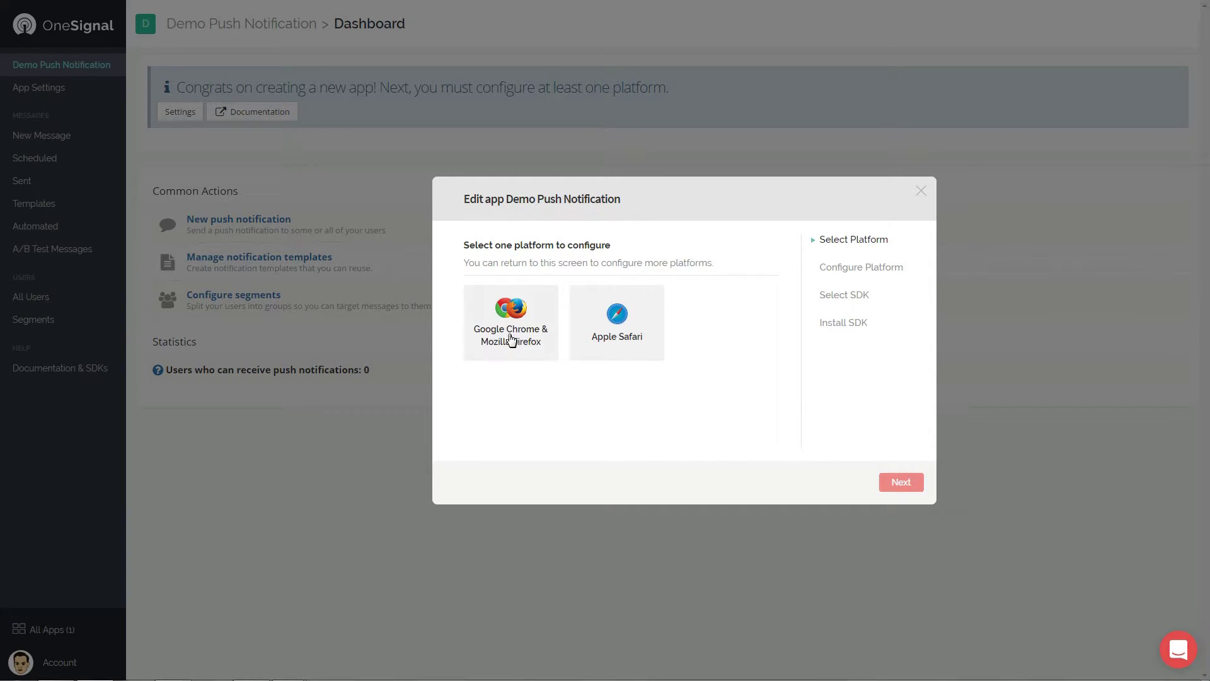
pyautogui.click(511, 337)
pyautogui.click(901, 484)
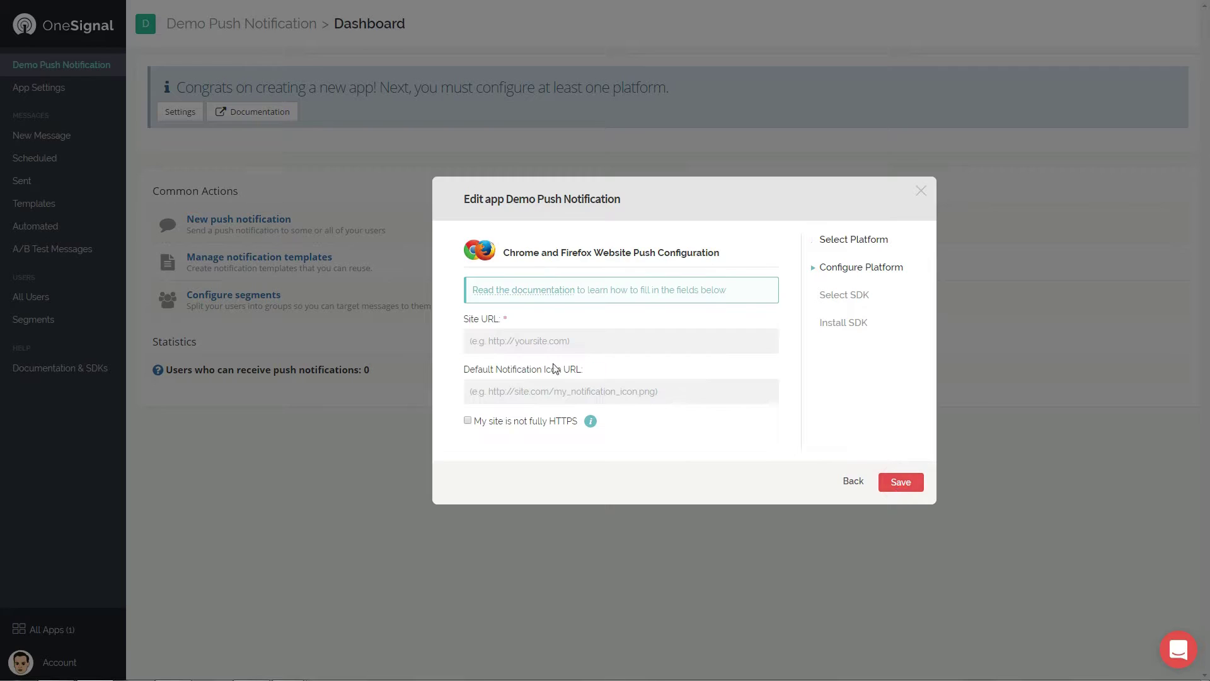
pyautogui.write('http://demo')
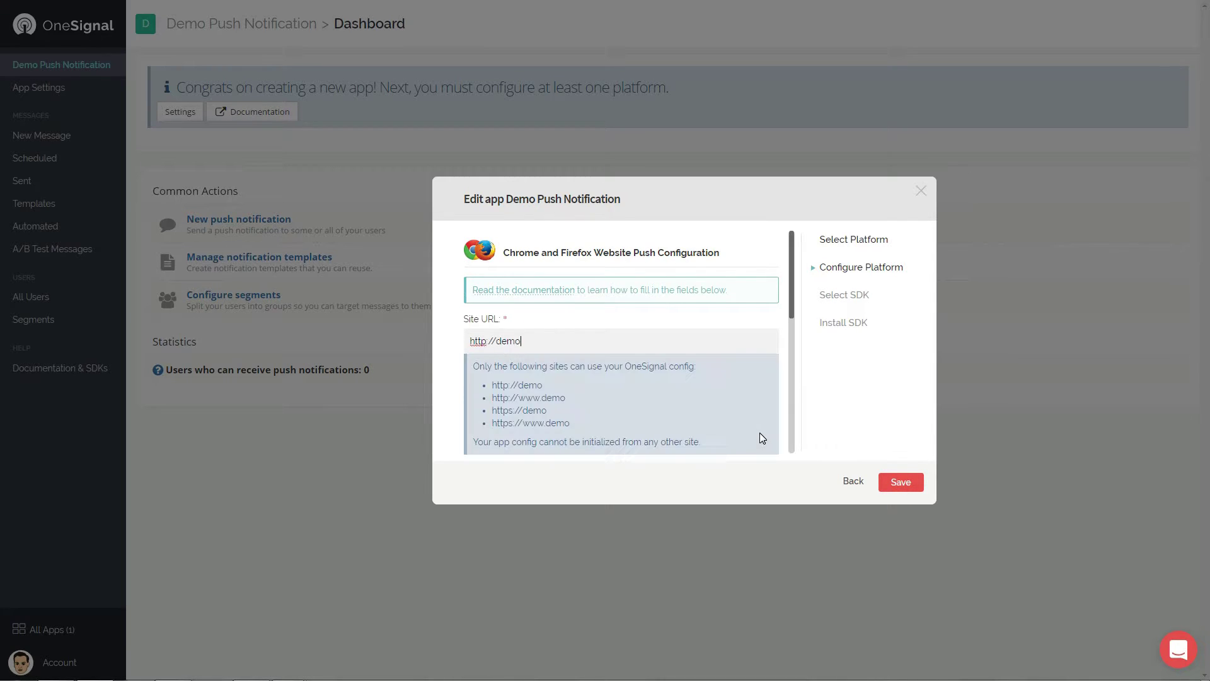
pyautogui.write('.howtobeonline.com')
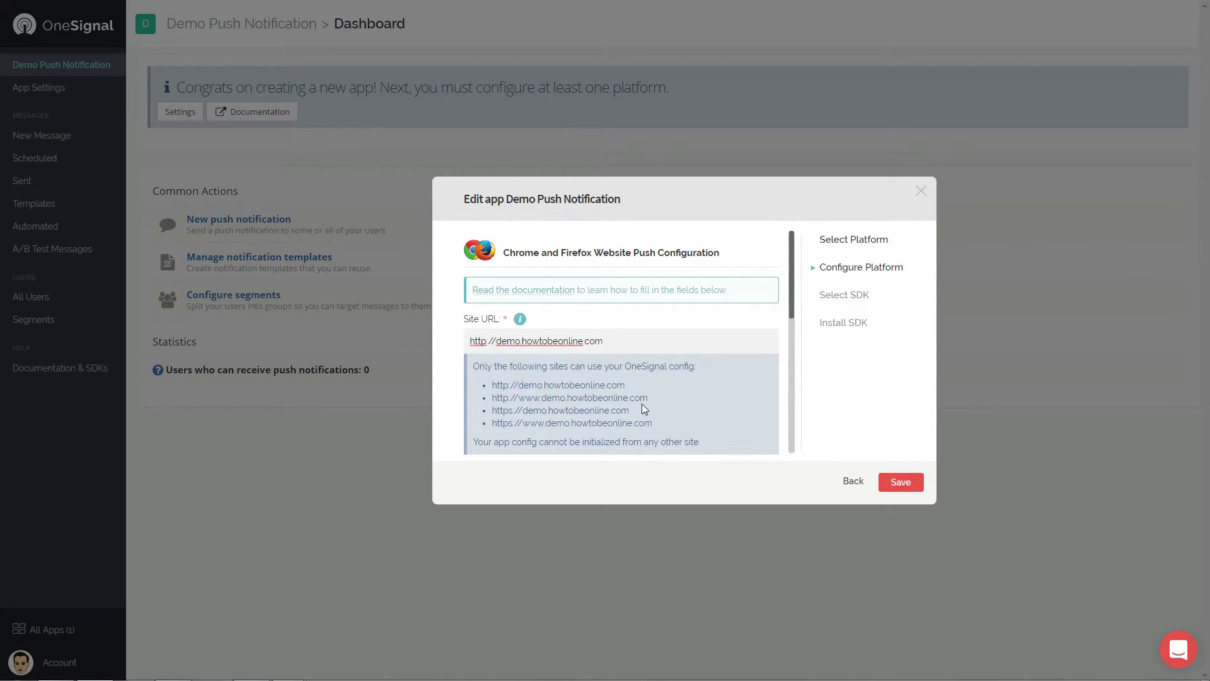
pyautogui.click(667, 480)
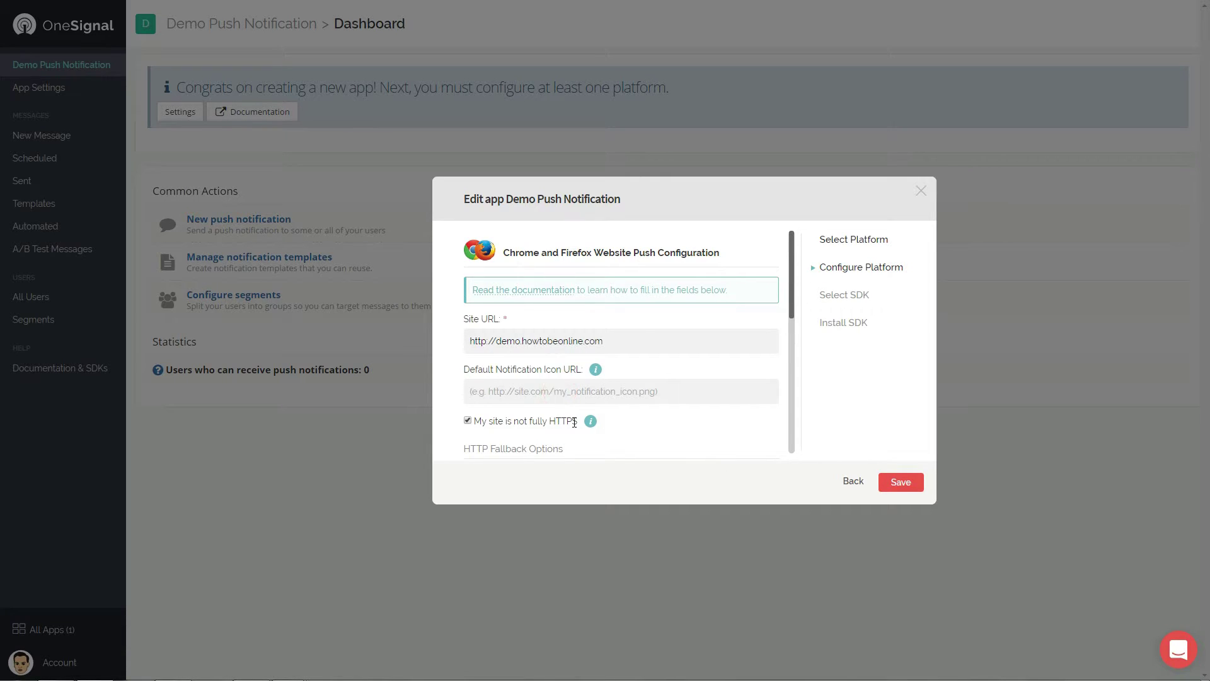
# Copy the suggested subdomain demo-howtobeonline, save the web push settings, and select the WordPress SDK.
pyautogui.scroll(-4, 651, 440)
pyautogui.moveTo(602, 437); pyautogui.dragTo(498, 435)
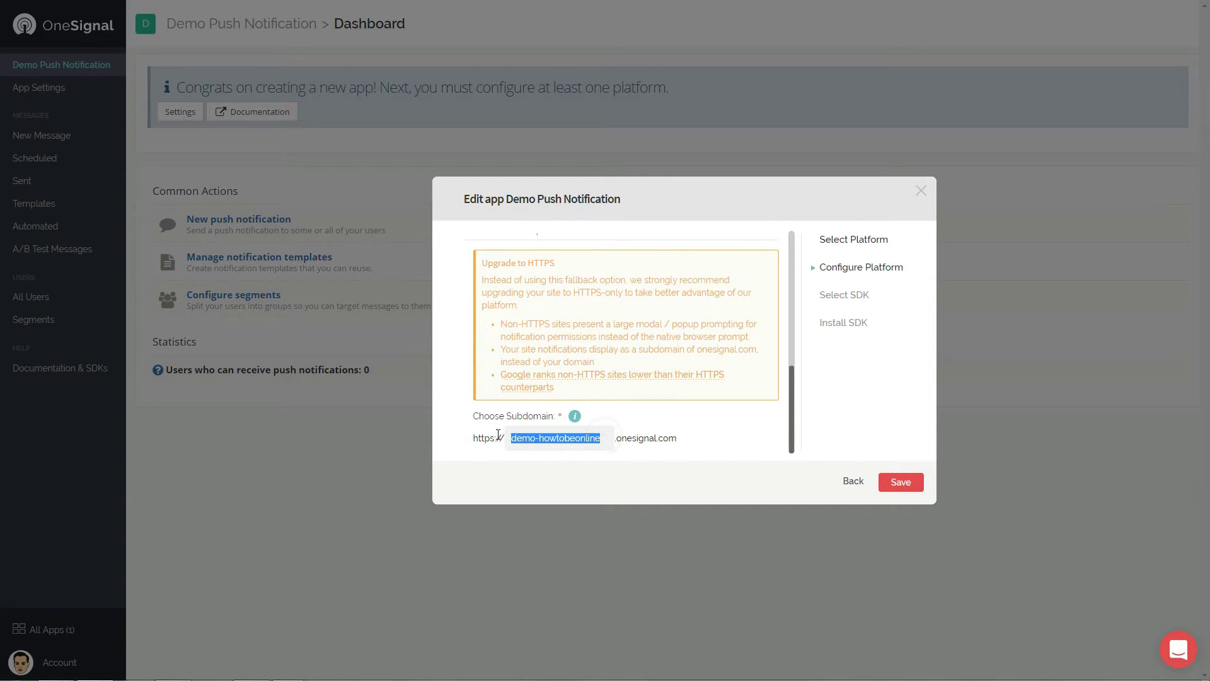
pyautogui.rightClick(547, 443)
pyautogui.click(588, 466)
pyautogui.click(893, 482)
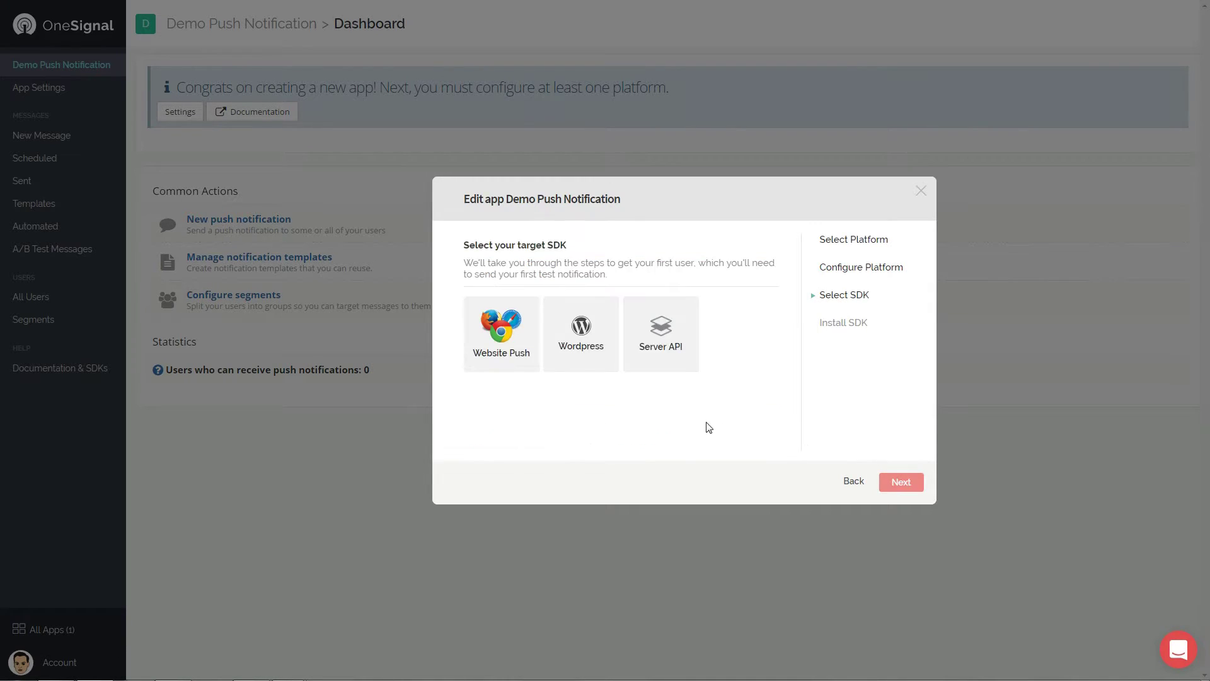
pyautogui.click(580, 328)
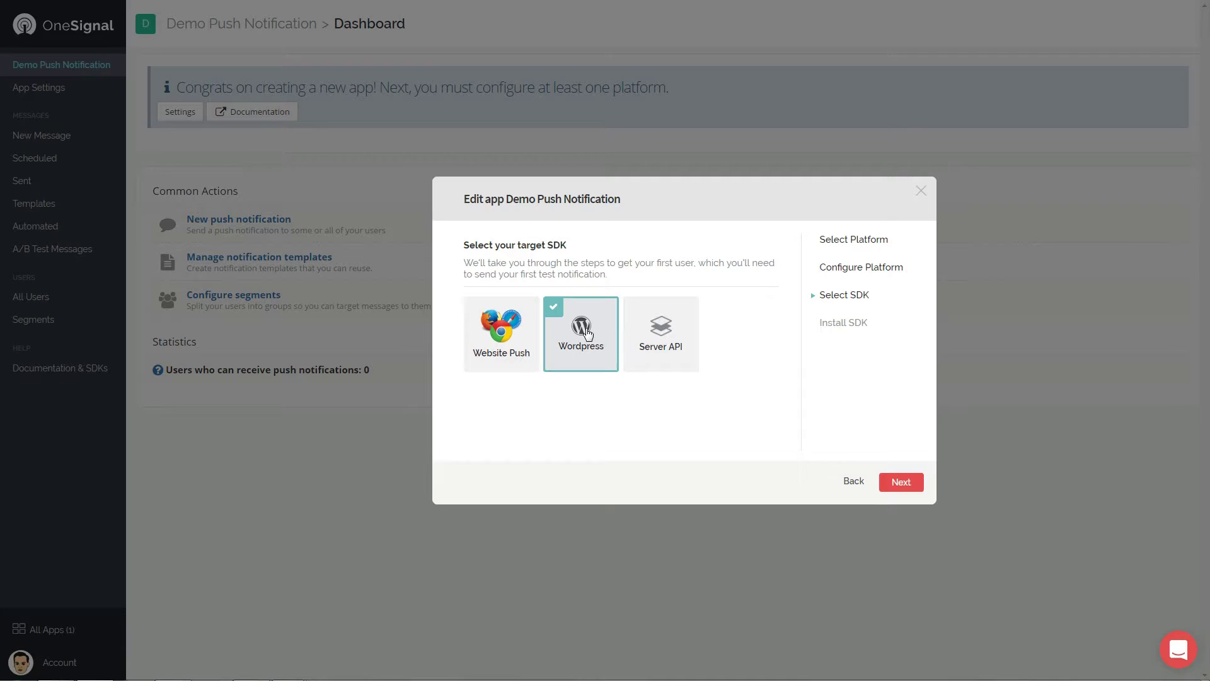
pyautogui.click(902, 480)
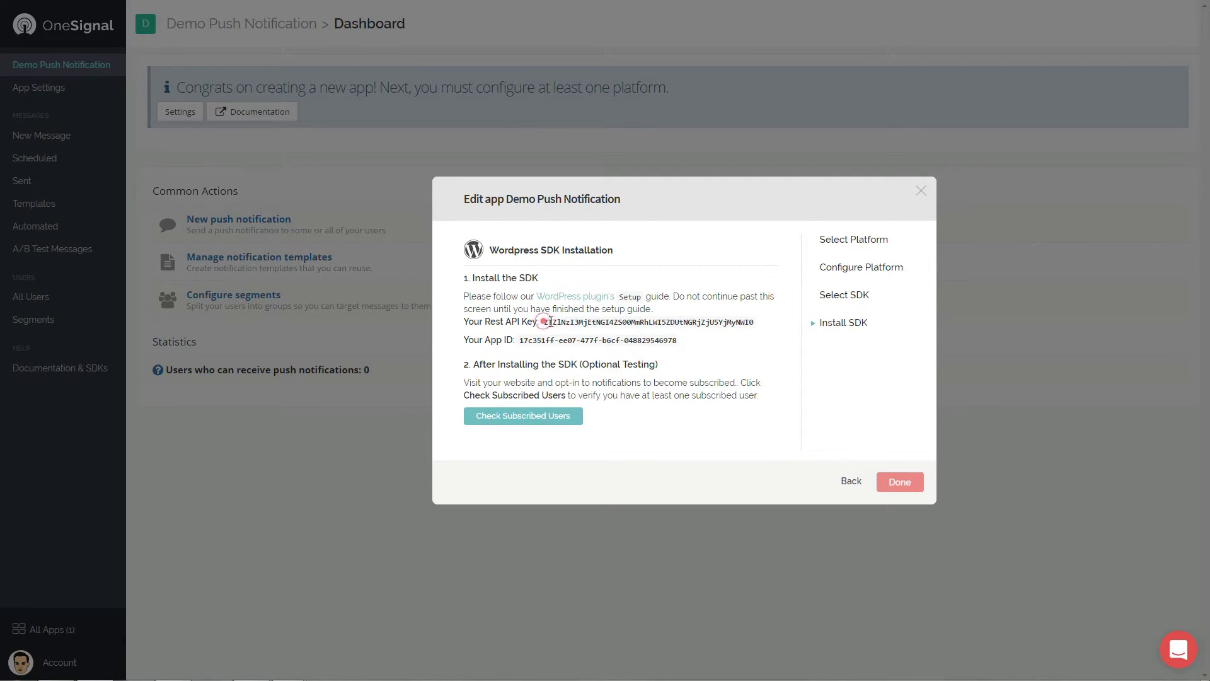
# Copy the REST API key into the plugin's REST API Key field, clearing the mistaken App ID paste.
pyautogui.moveTo(543, 322); pyautogui.dragTo(754, 322)
pyautogui.rightClick(754, 322)
pyautogui.click(772, 332)
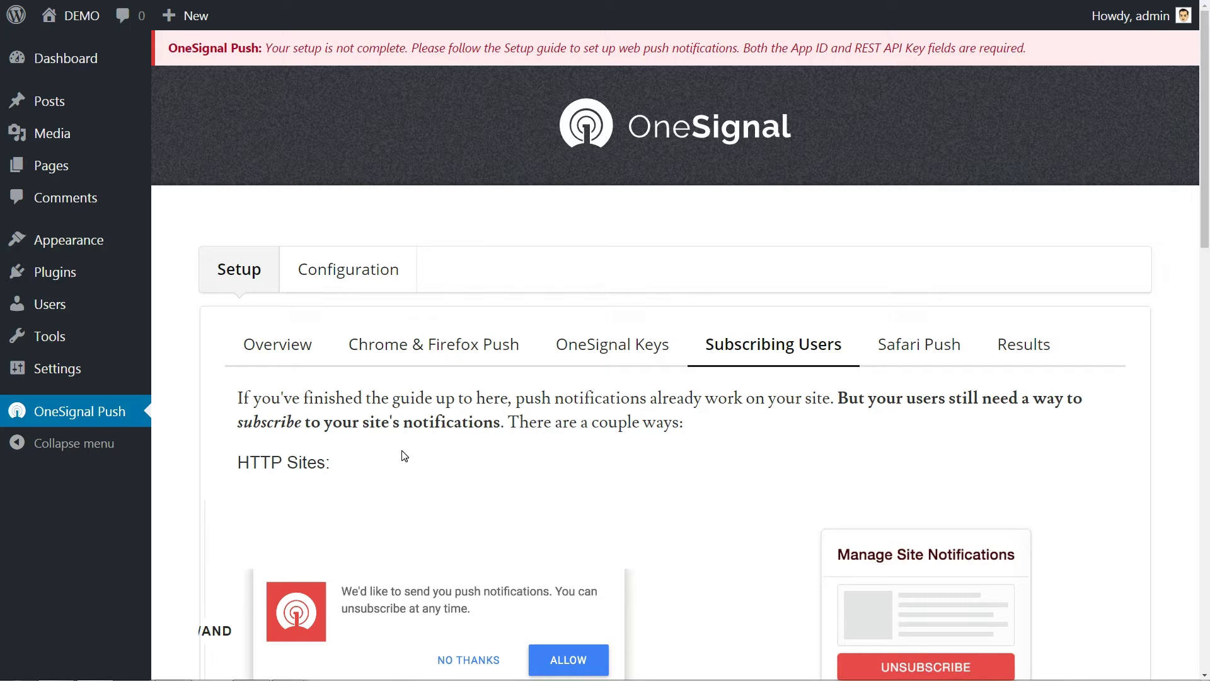
pyautogui.click(349, 271)
pyautogui.scroll(-2, 424, 376)
pyautogui.rightClick(291, 362)
pyautogui.click(321, 436)
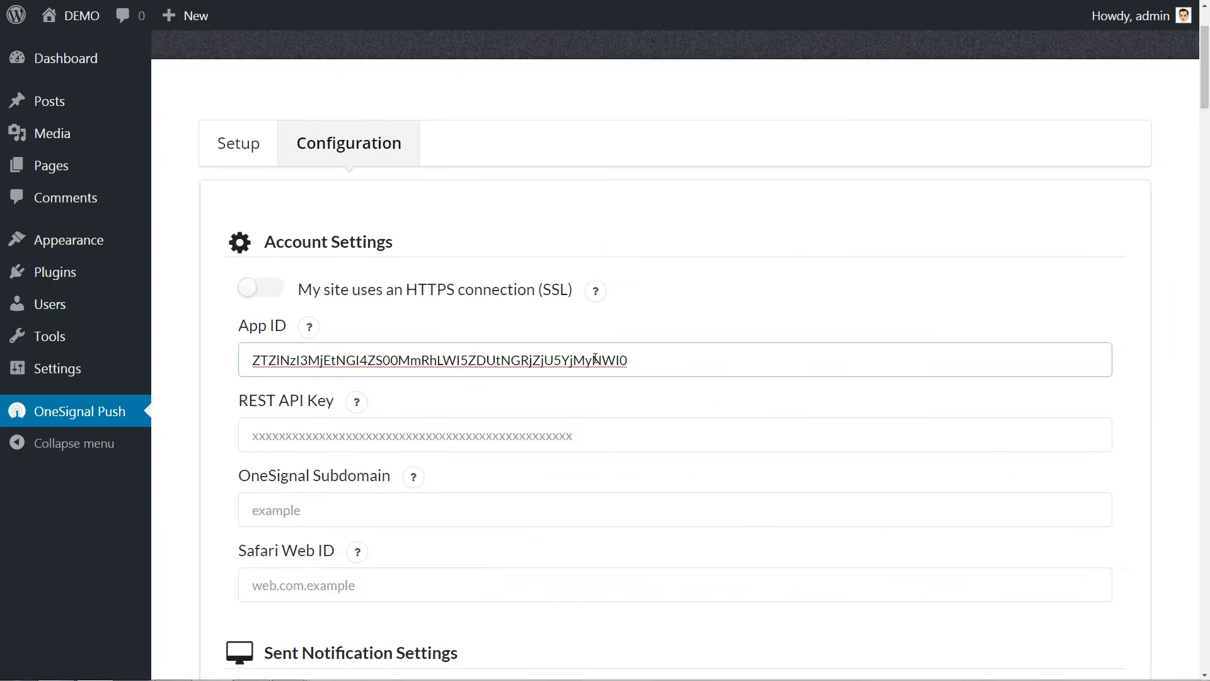
pyautogui.moveTo(653, 361); pyautogui.dragTo(225, 374)
pyautogui.press('BackSpace')
pyautogui.rightClick(298, 433)
pyautogui.click(362, 510)
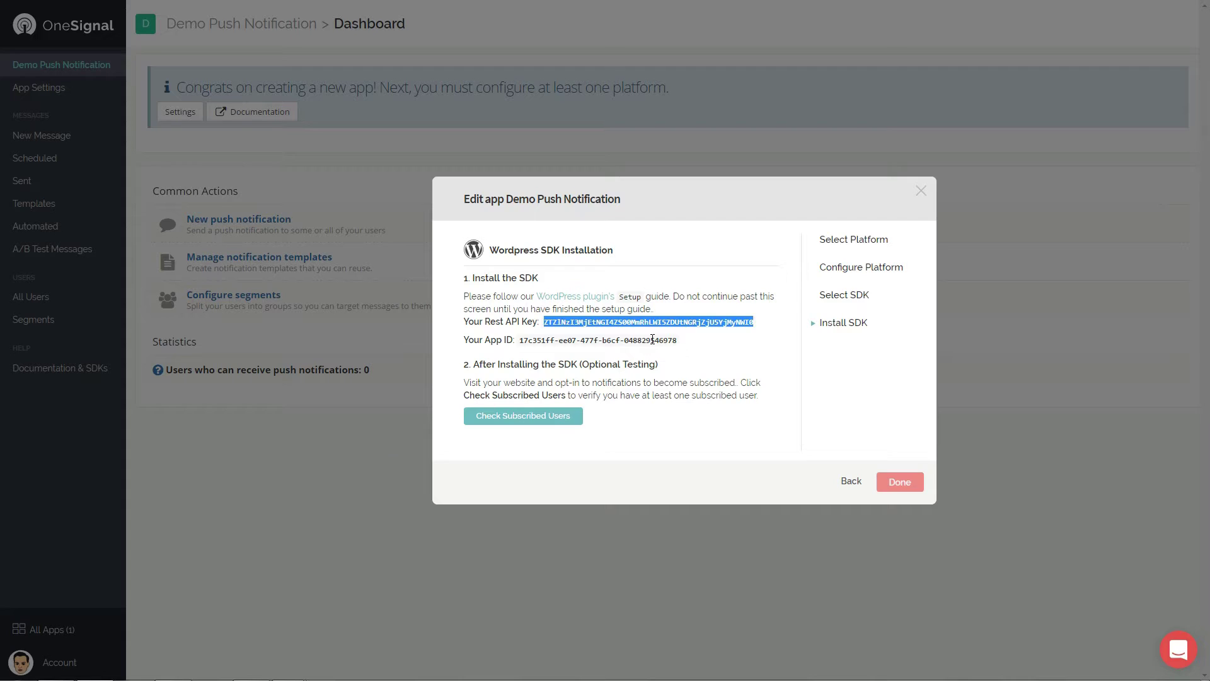
# Copy the App ID from the OneSignal dialog into the plugin's App ID field.
pyautogui.moveTo(678, 340); pyautogui.dragTo(523, 338)
pyautogui.hotkey('ctrl', 'c')
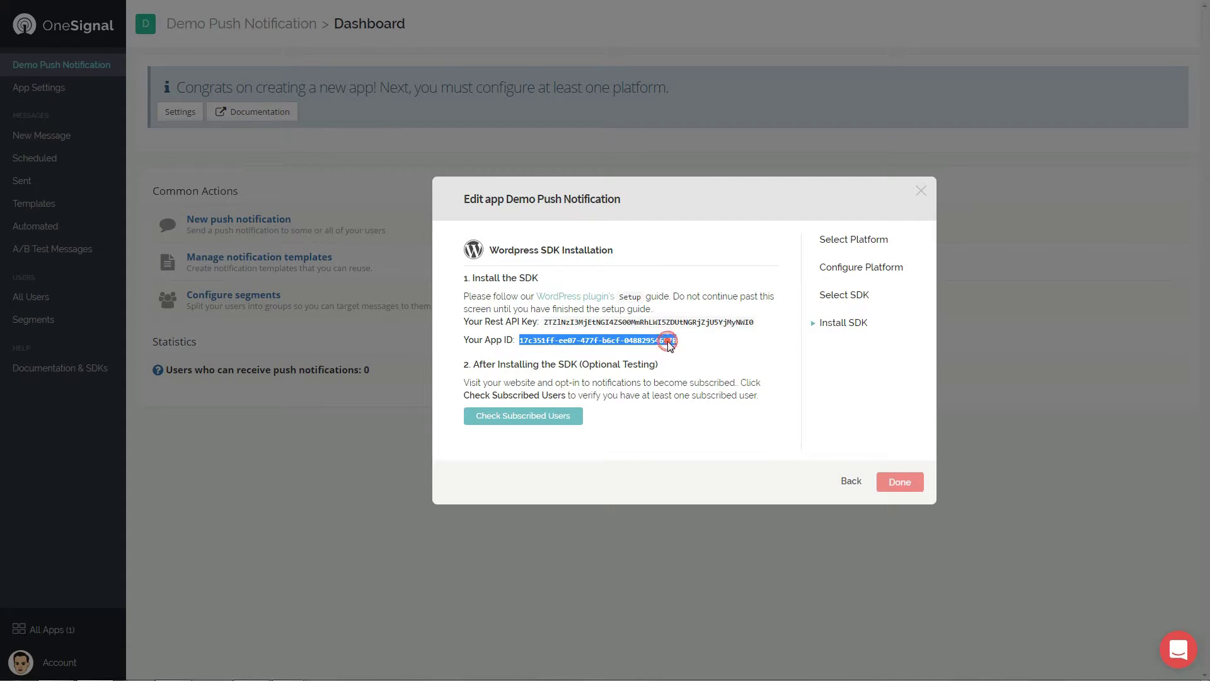
pyautogui.click(311, 354)
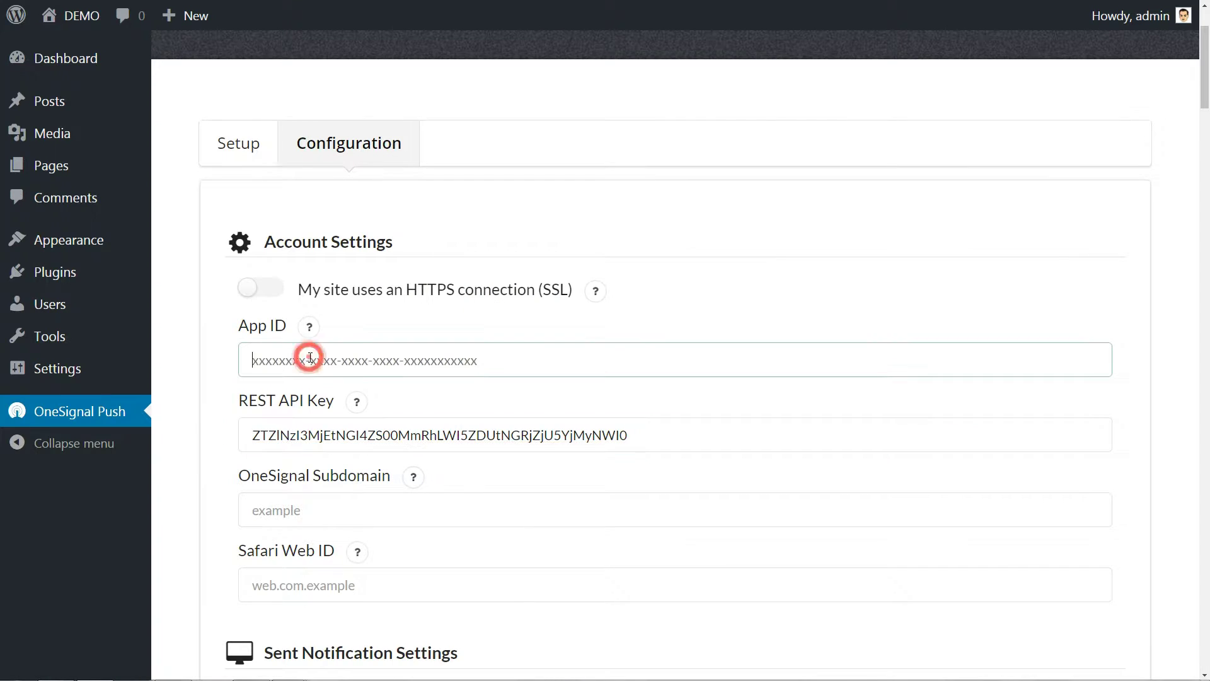
pyautogui.hotkey('ctrl', 'v')
# Replace the OneSignal Subdomain field's contents with the subdomain URL copied from the dialog.
pyautogui.click(413, 482)
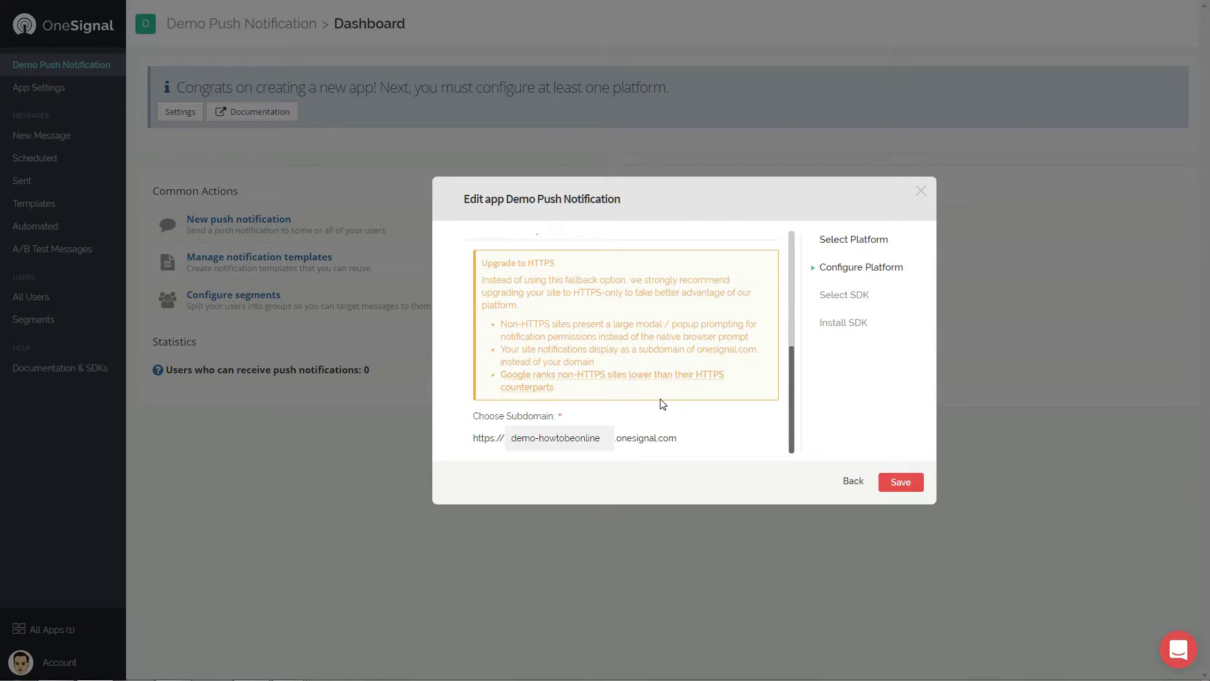
pyautogui.moveTo(697, 440); pyautogui.dragTo(476, 438)
pyautogui.rightClick(482, 440)
pyautogui.click(512, 445)
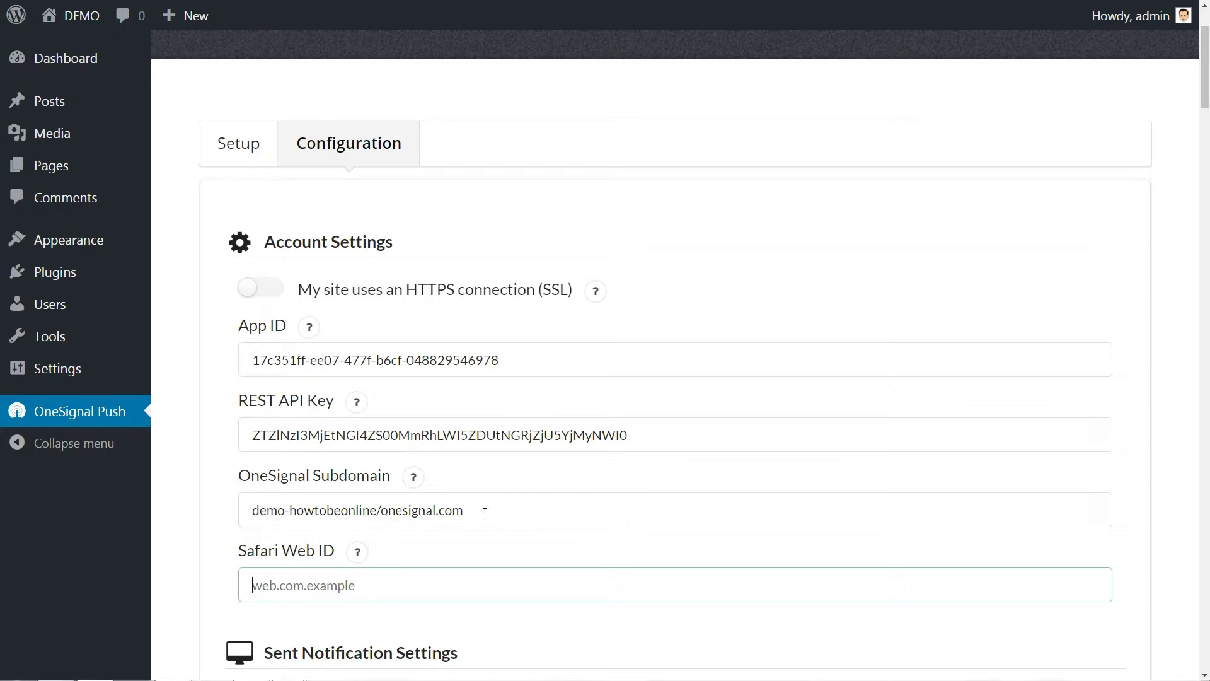
pyautogui.hotkey('ctrl', 'a')
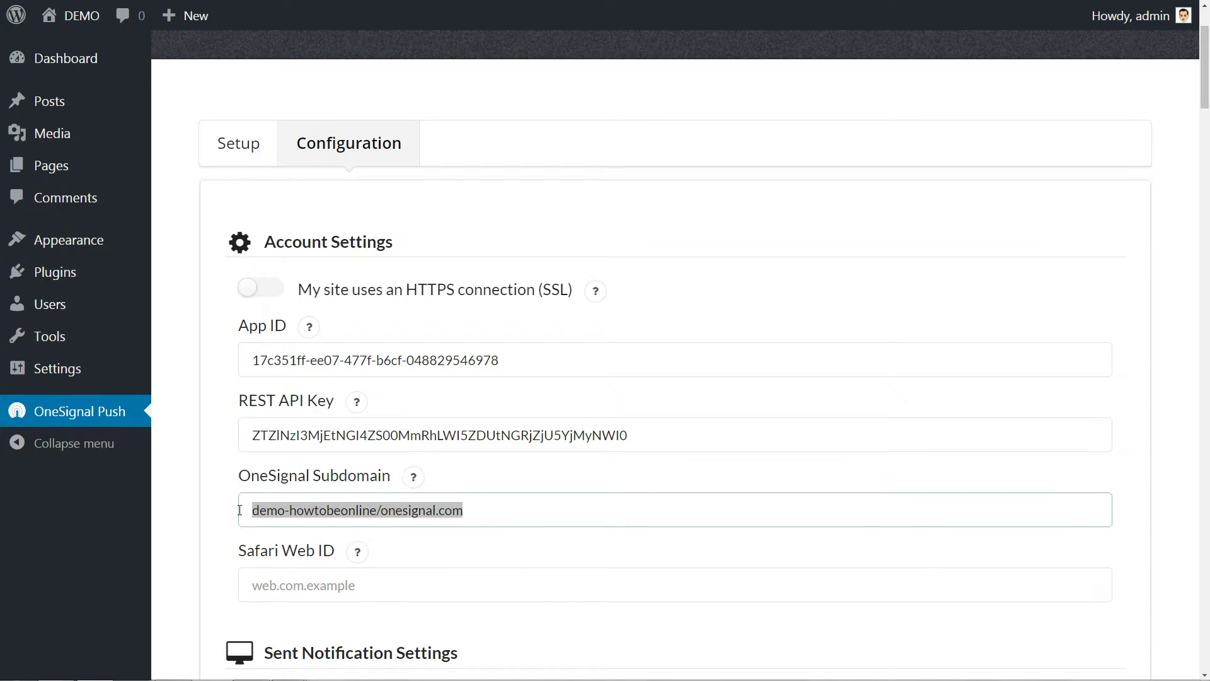
pyautogui.hotkey('ctrl', 'v')
pyautogui.click(312, 588)
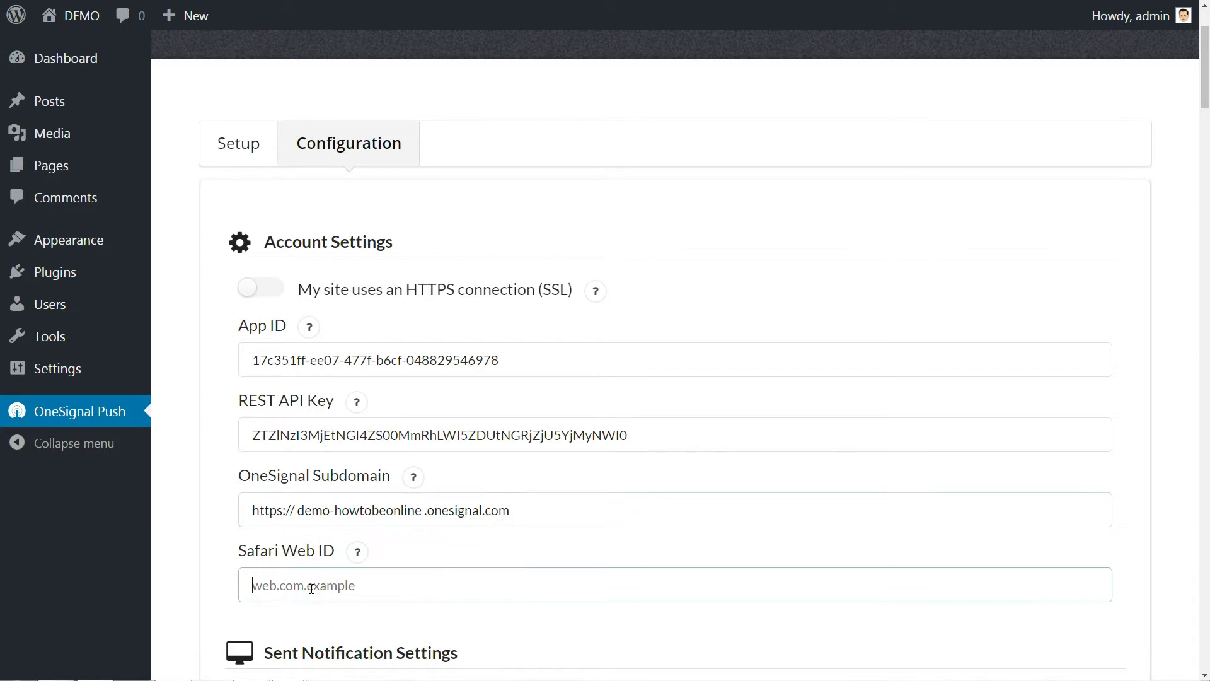
pyautogui.scroll(-20, 503, 337)
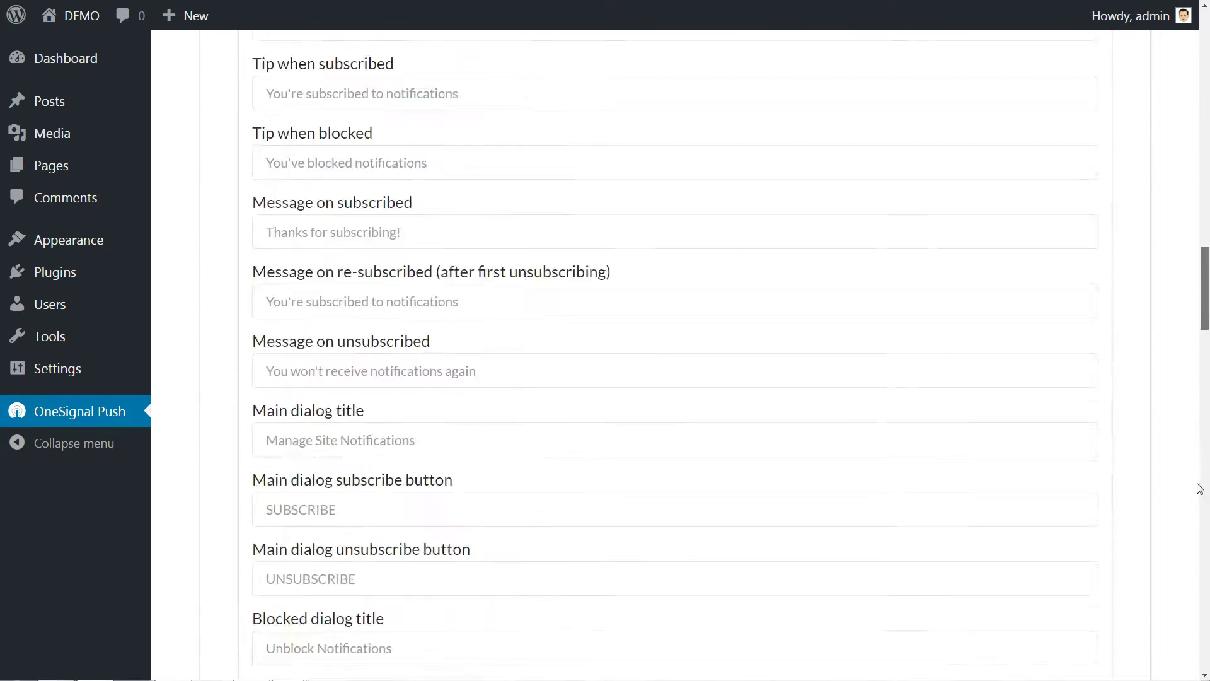
# Save the OneSignal plugin configuration.
pyautogui.click(262, 530)
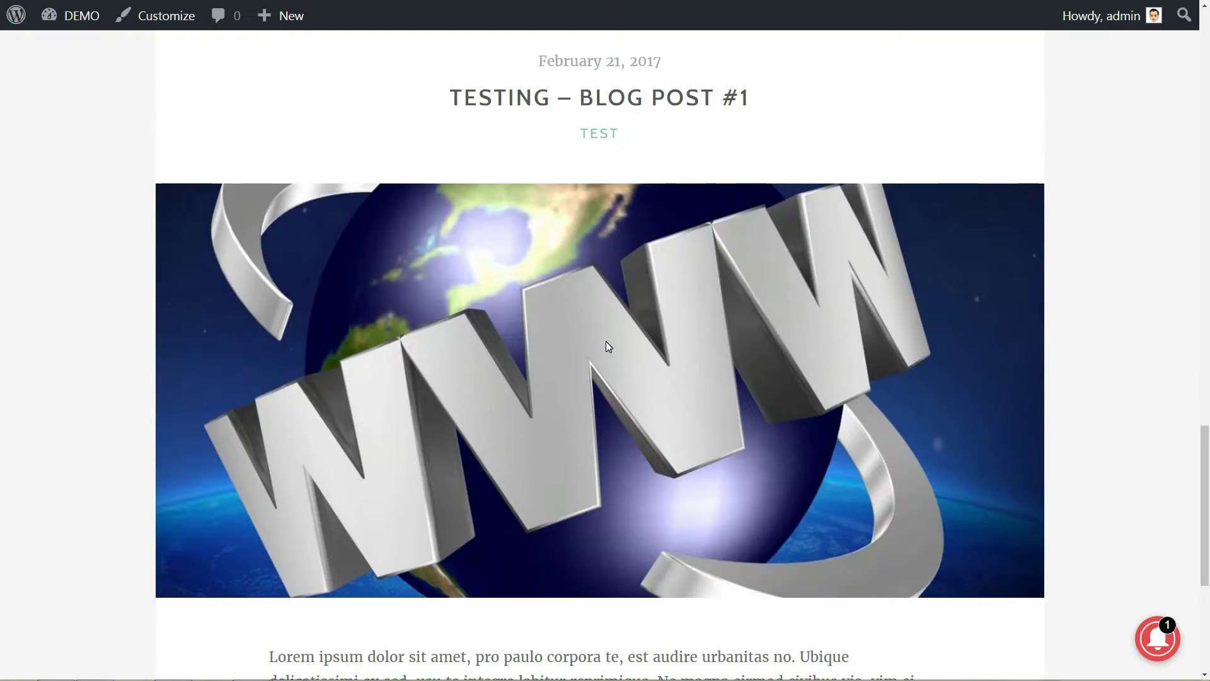
pyautogui.scroll(15, 608, 344)
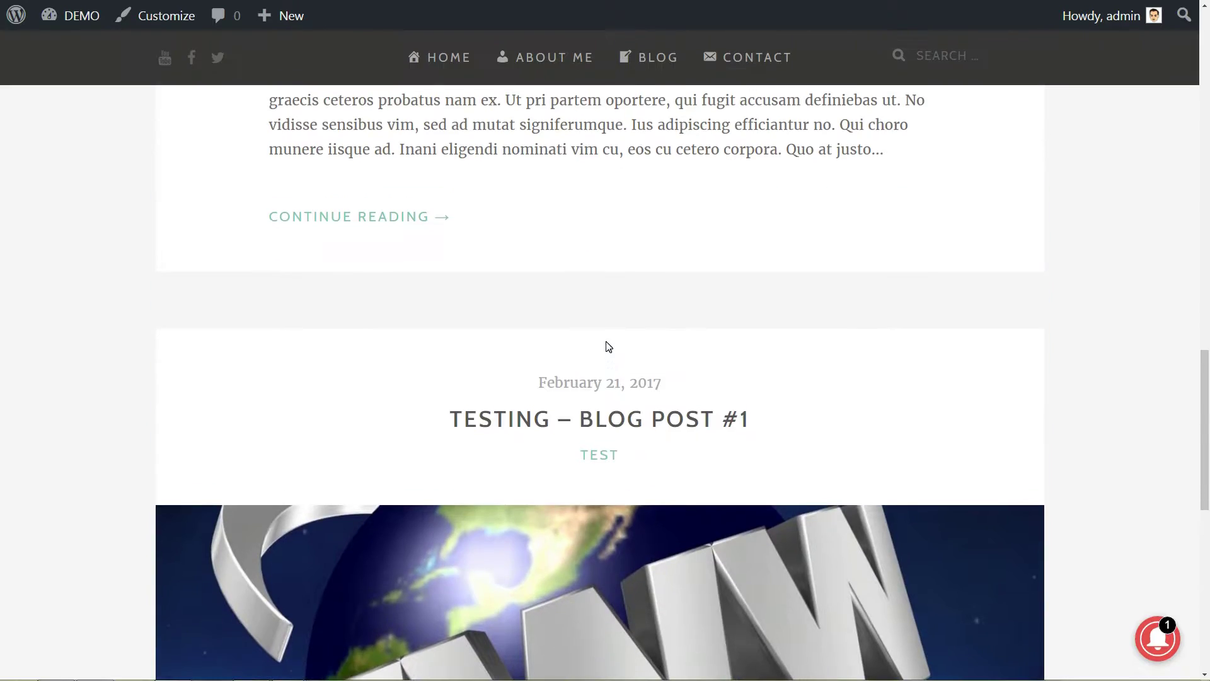
pyautogui.scroll(5, 607, 346)
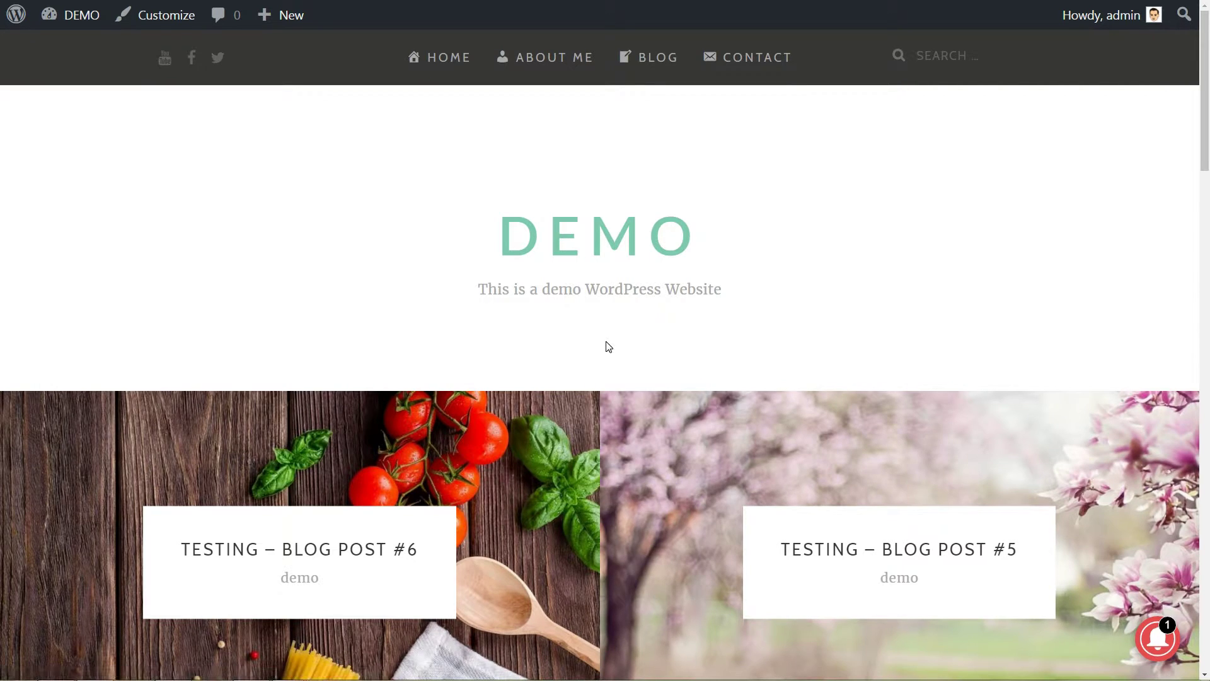
# Subscribe this browser through the demo site's notify bell, allowing notifications in both prompts.
pyautogui.click(1161, 639)
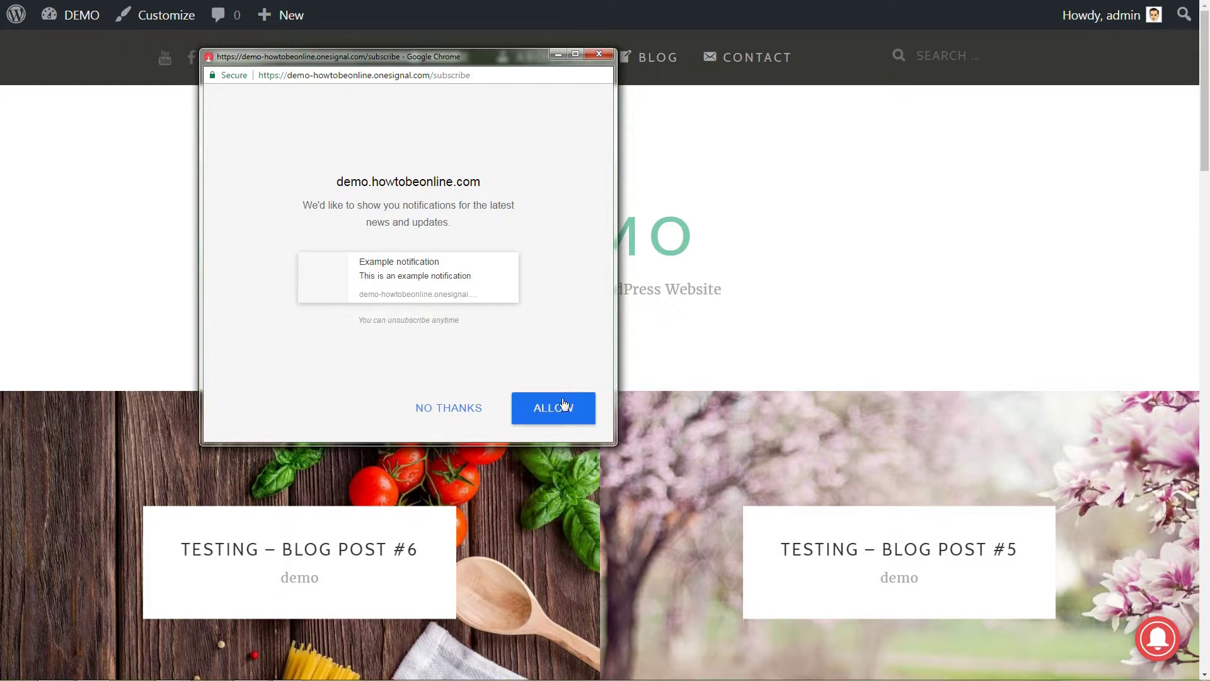
pyautogui.click(563, 404)
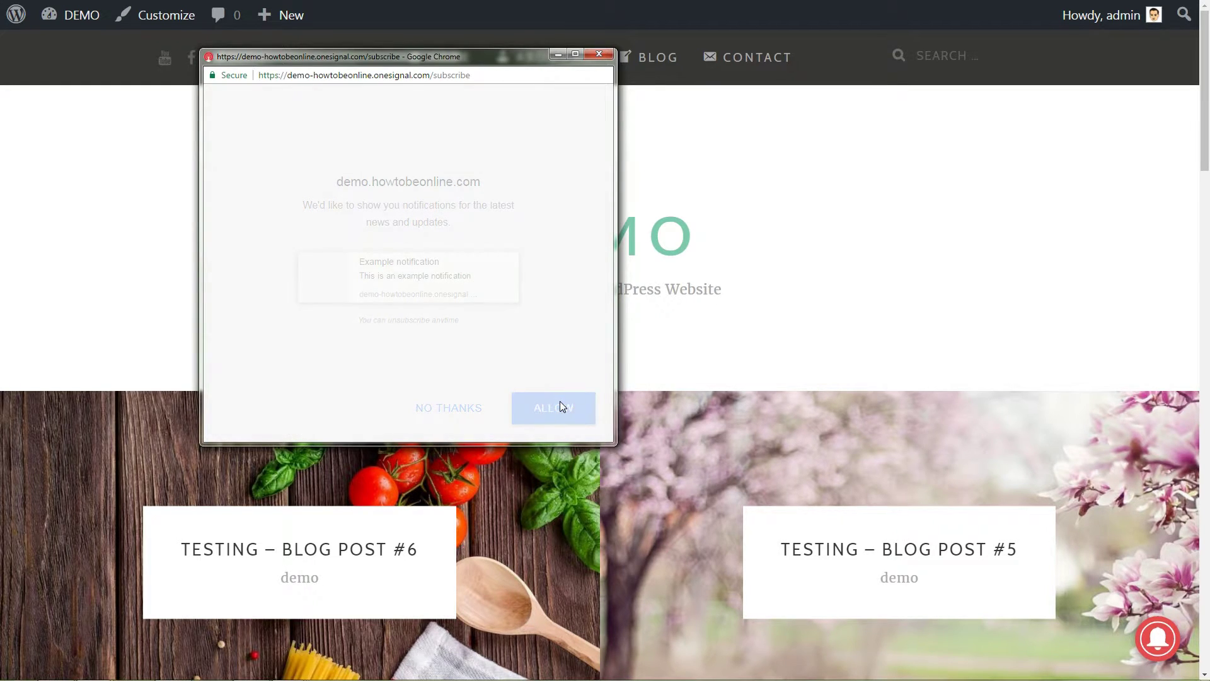
pyautogui.click(336, 142)
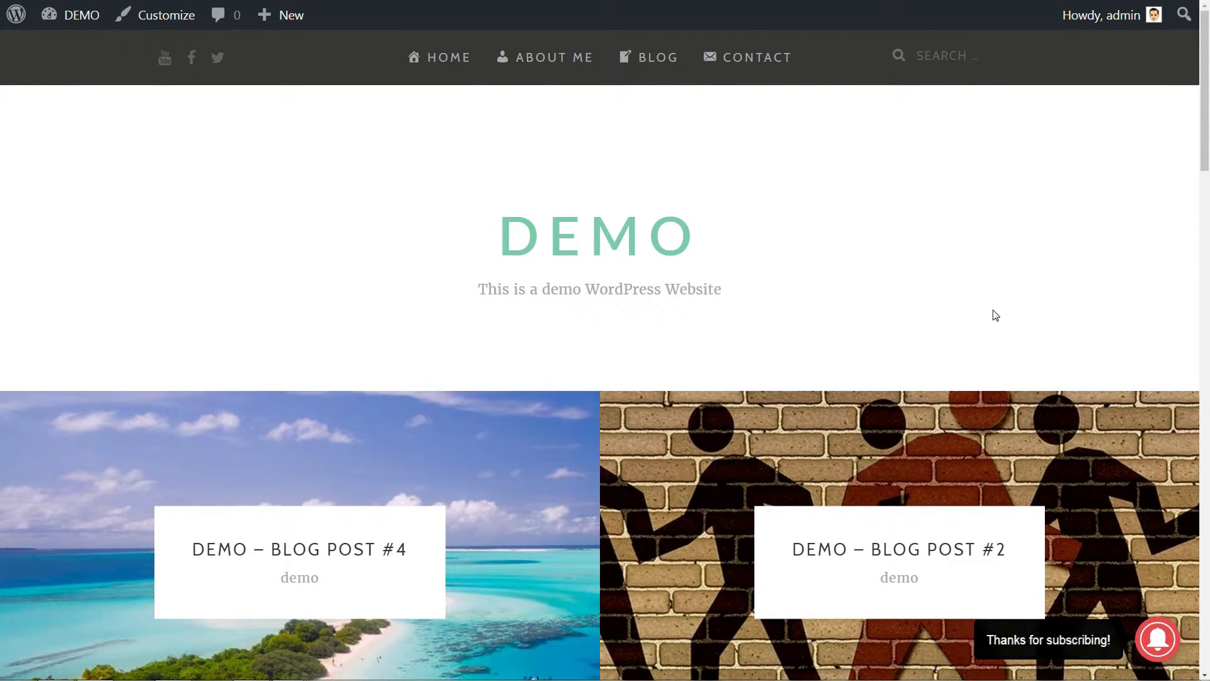
pyautogui.hotkey('ctrl', 'Tab')
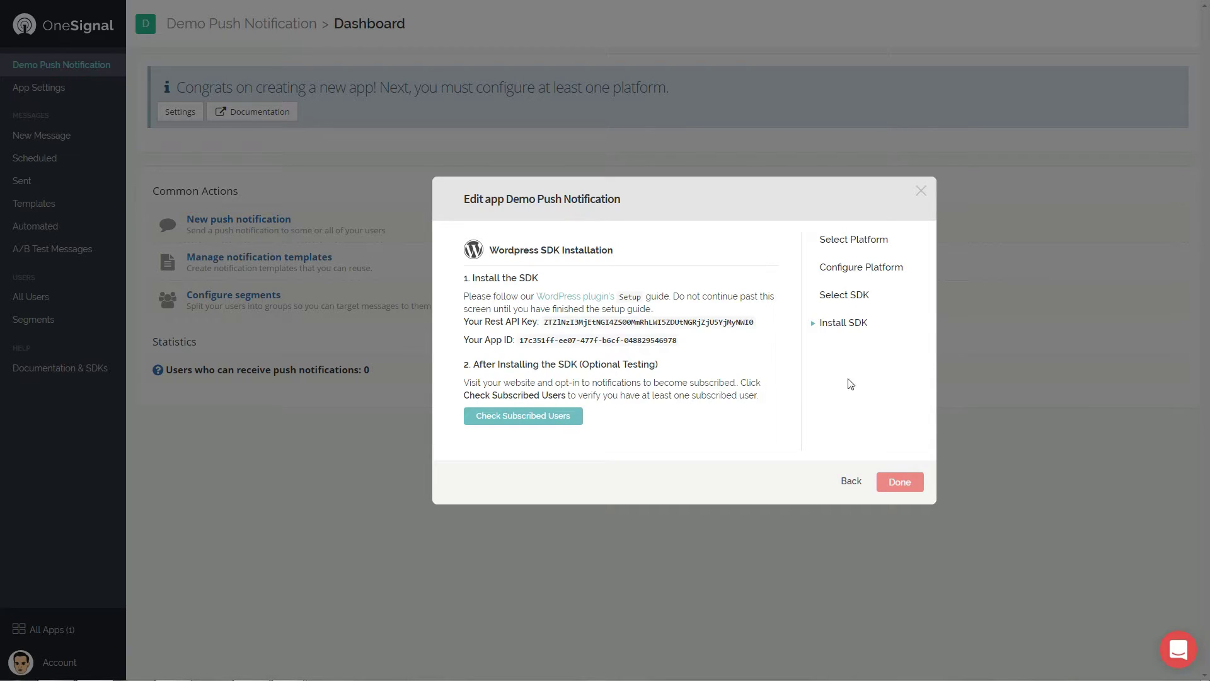
# Confirm the subscribed user is registered and finish the WordPress setup dialog.
pyautogui.click(537, 417)
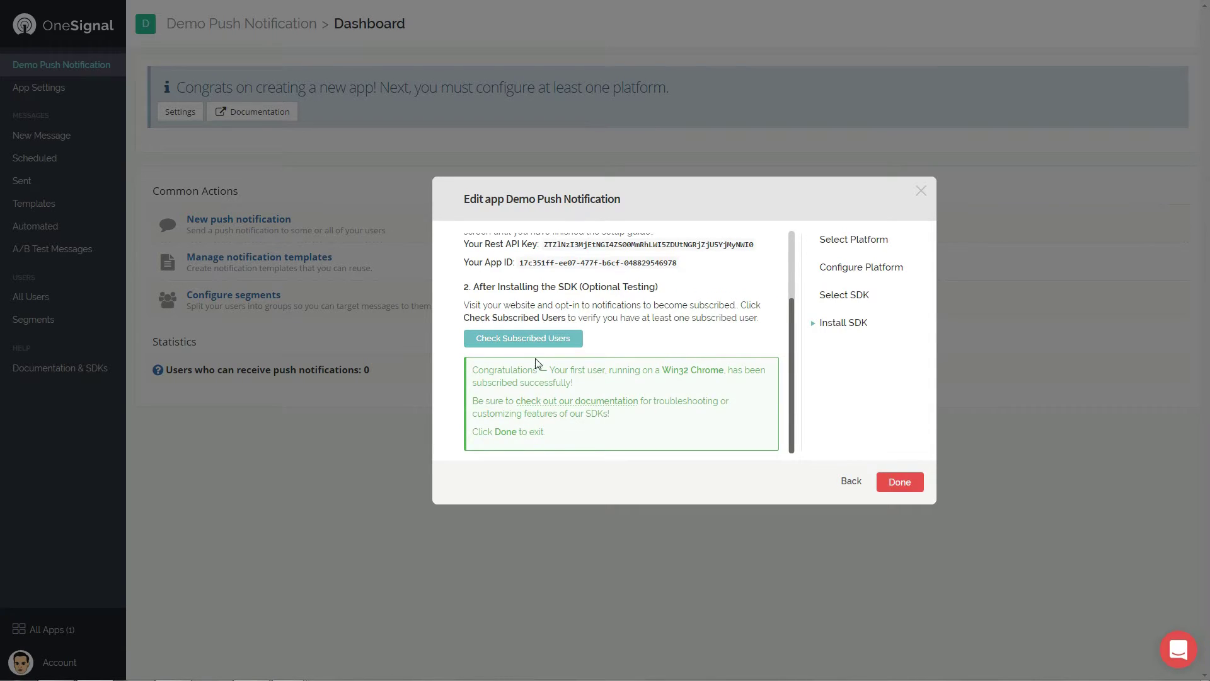
pyautogui.moveTo(796, 358); pyautogui.dragTo(762, 437)
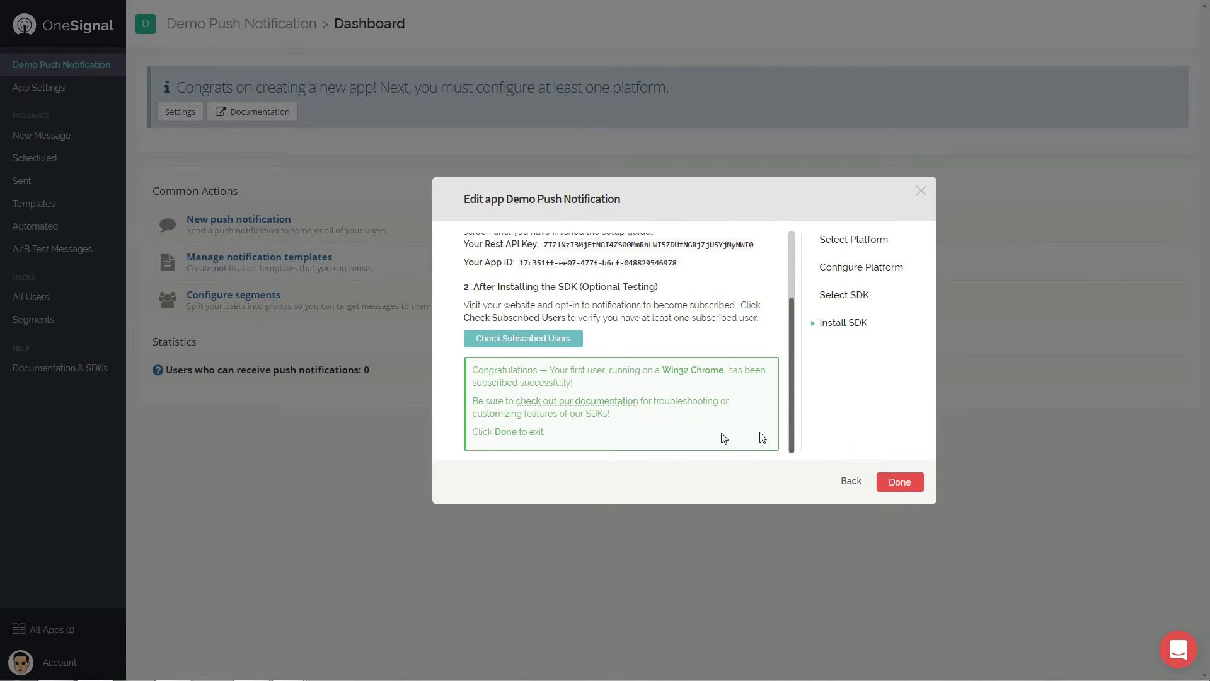
pyautogui.click(908, 490)
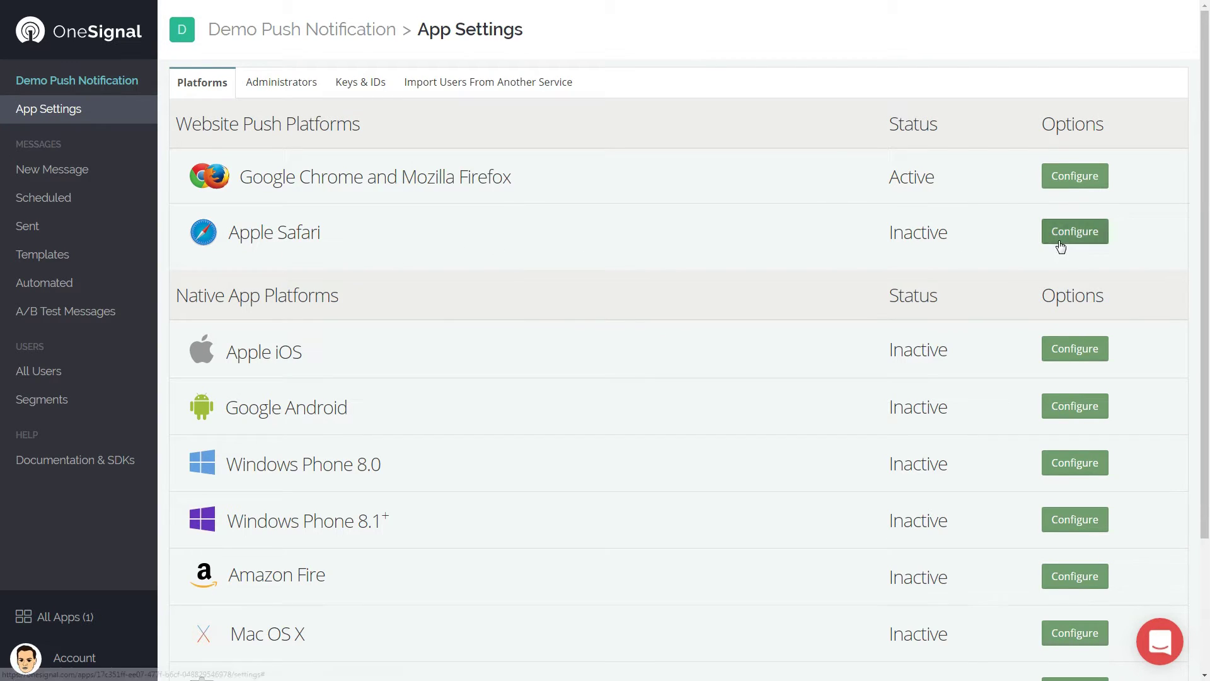
# Open the Apple Safari platform configuration and look through its settings.
pyautogui.click(1061, 245)
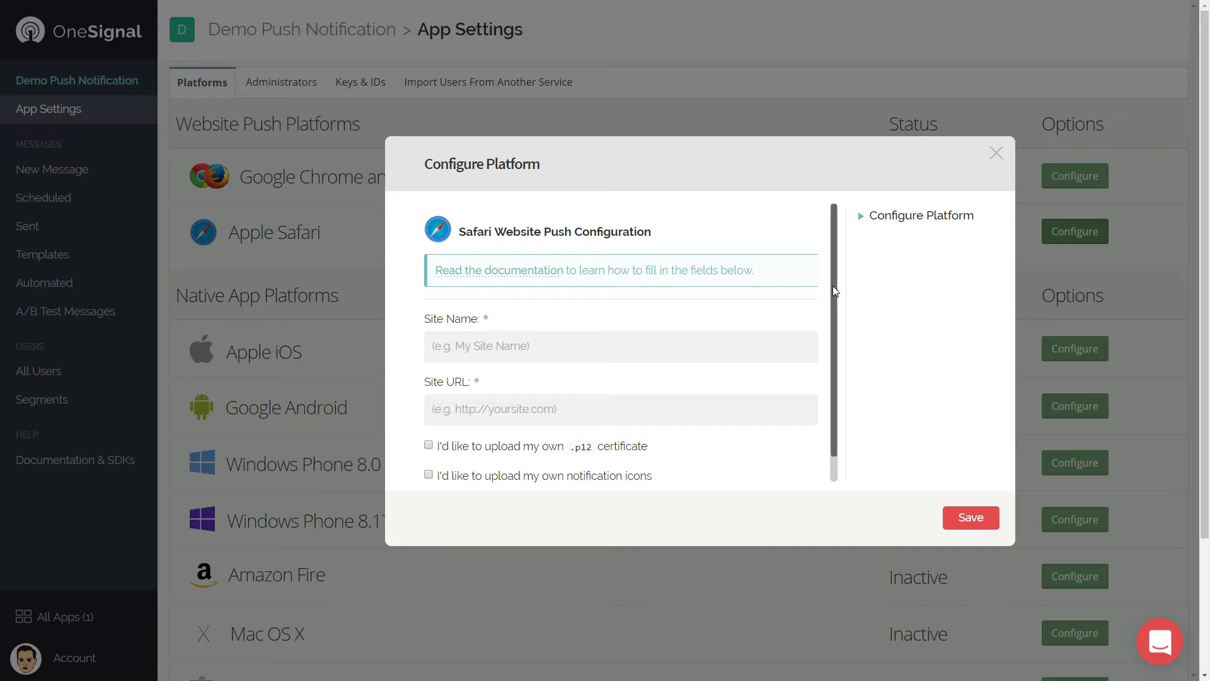
pyautogui.scroll(-1, 836, 291)
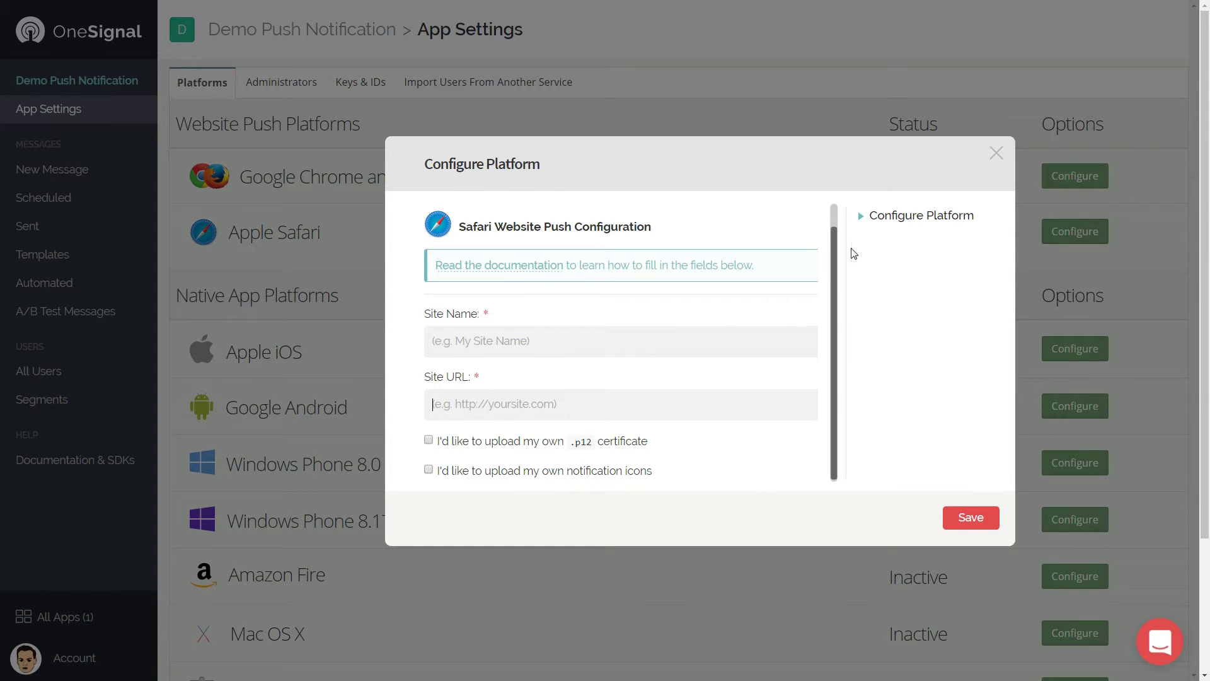
pyautogui.scroll(1, 834, 238)
pyautogui.scroll(-1, 835, 214)
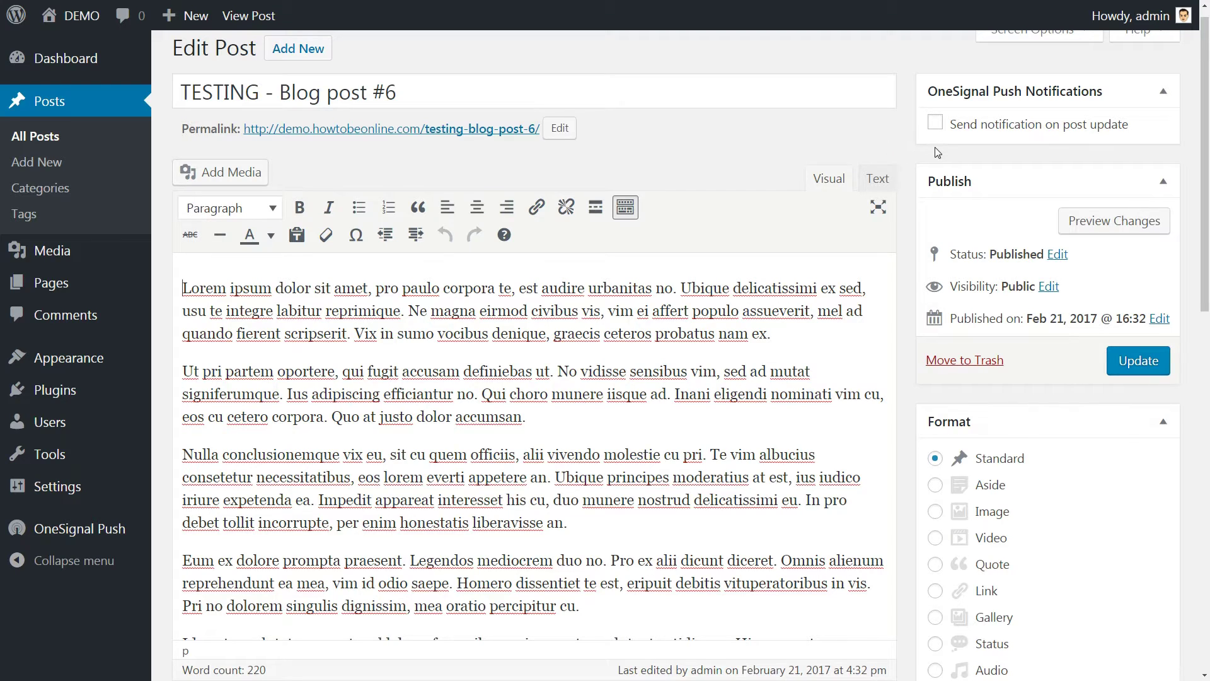
# Enable auto-sending notifications for posts created in the WordPress editor under Automatic Notification Settings, then save.
pyautogui.click(935, 123)
pyautogui.click(935, 123)
pyautogui.click(106, 533)
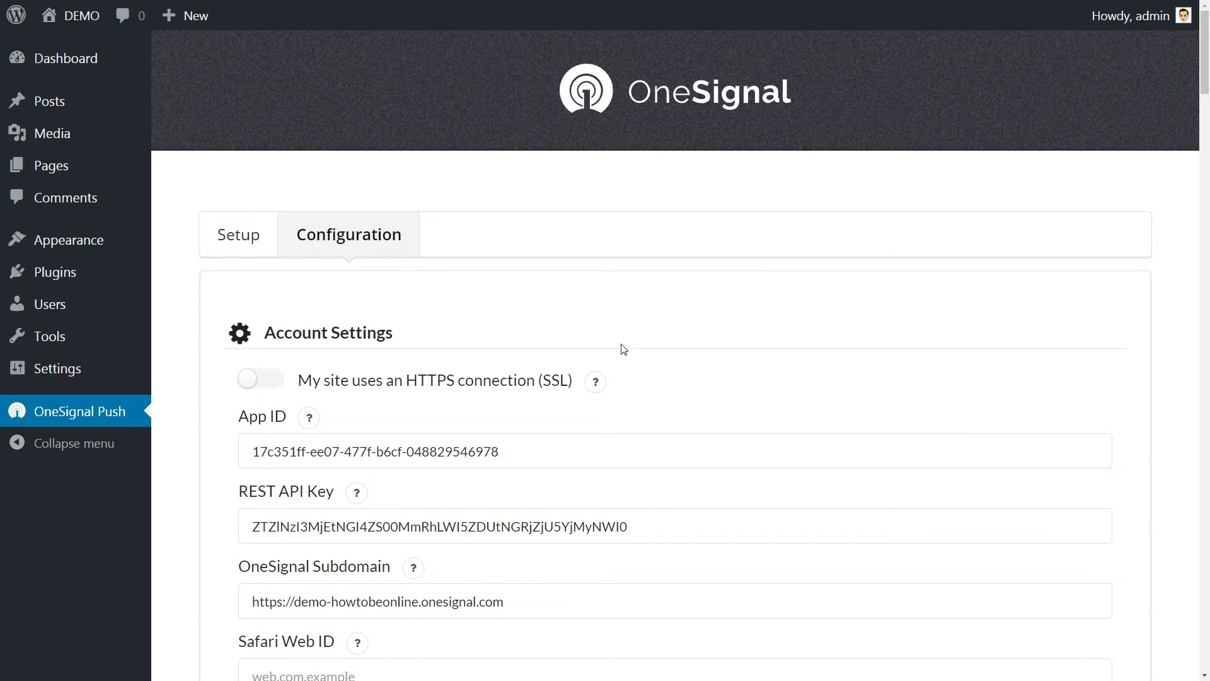
pyautogui.scroll(-5, 629, 350)
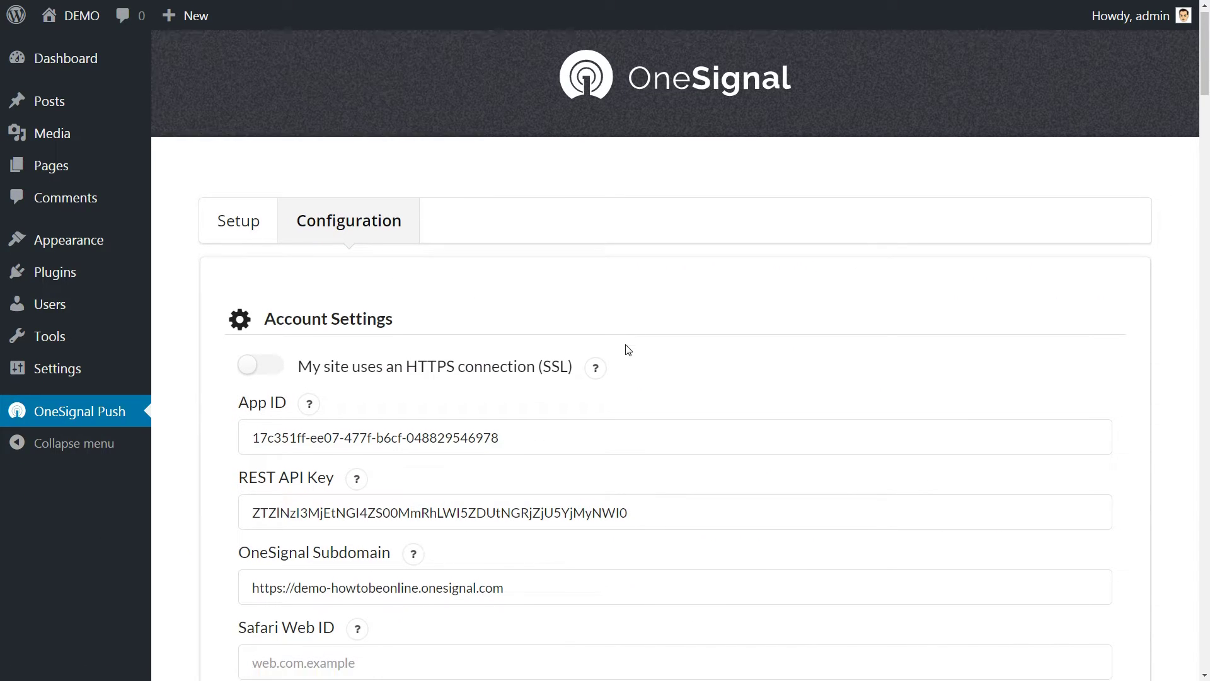
pyautogui.scroll(-1, 629, 351)
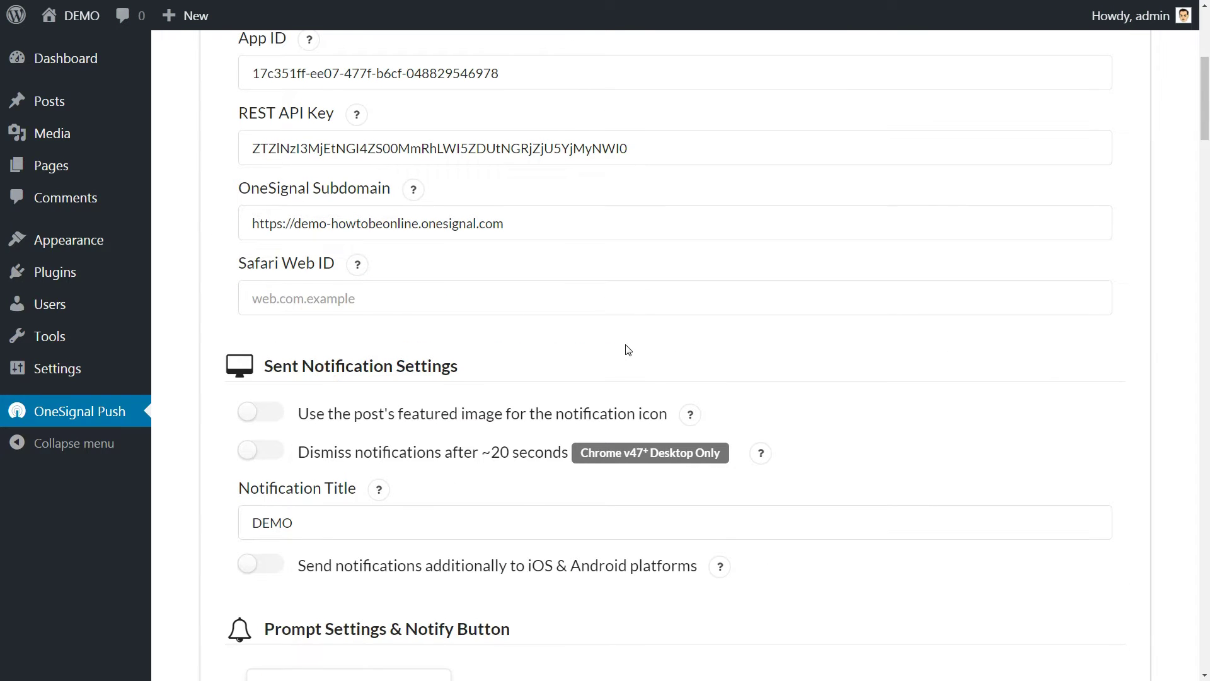
pyautogui.scroll(-2, 628, 350)
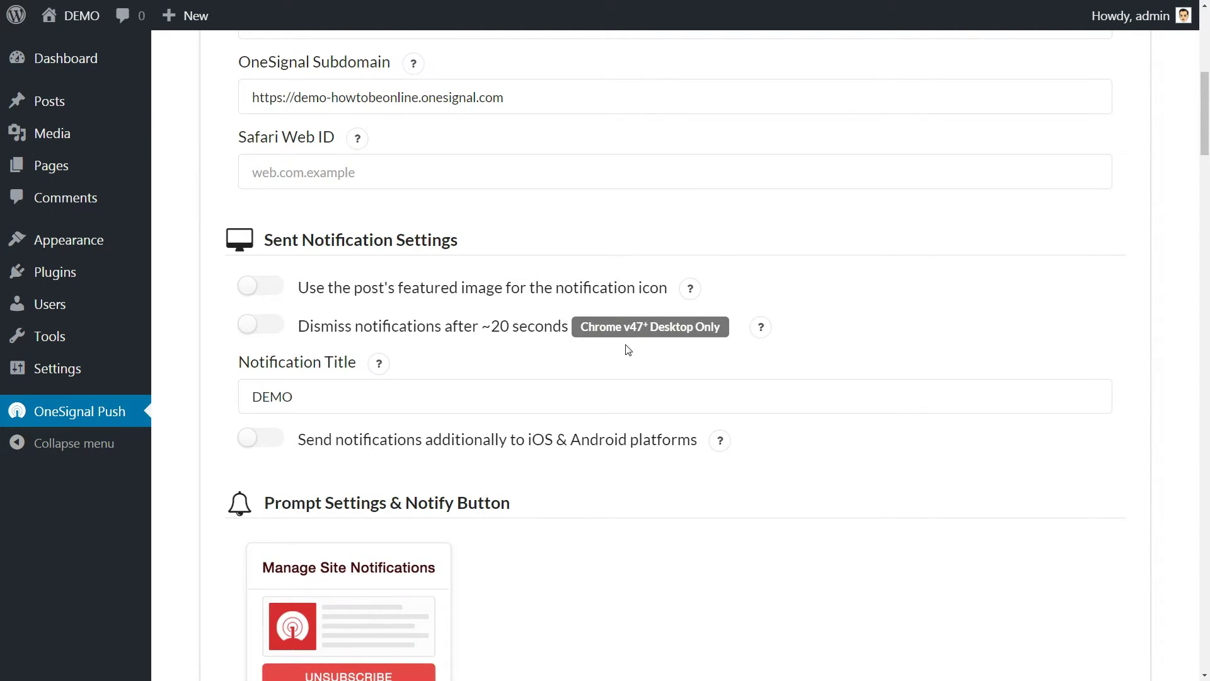
pyautogui.scroll(-20, 628, 350)
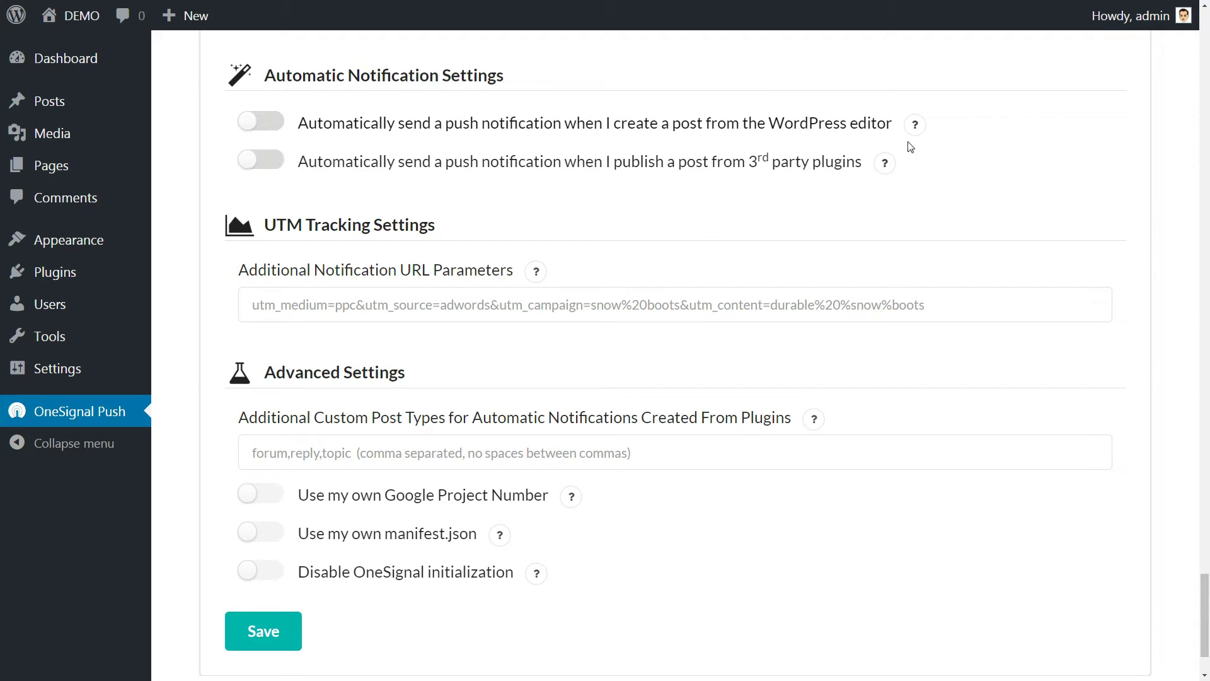
pyautogui.moveTo(914, 129)
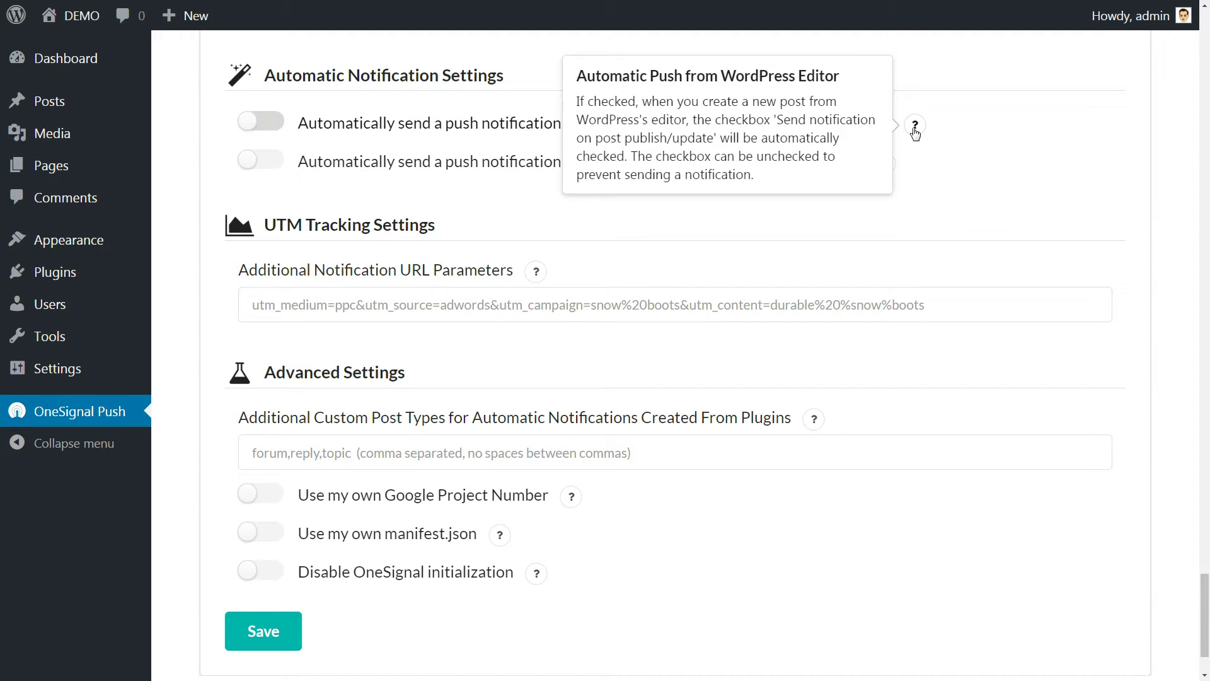
pyautogui.click(246, 120)
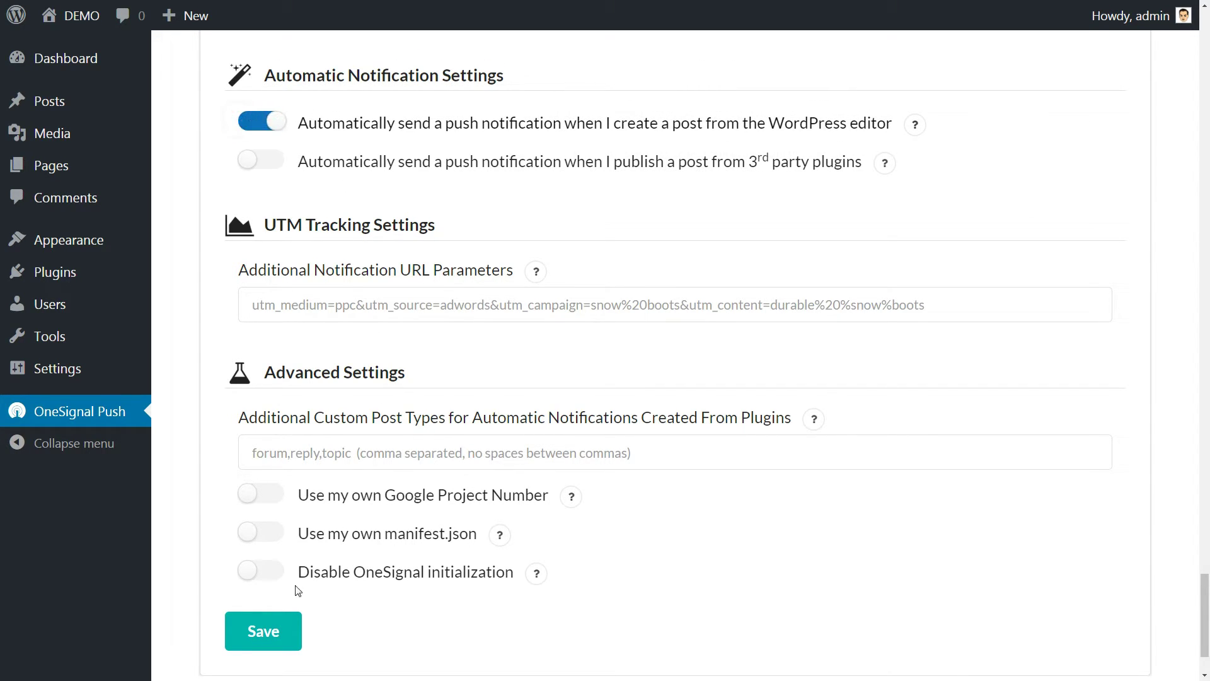
pyautogui.click(265, 629)
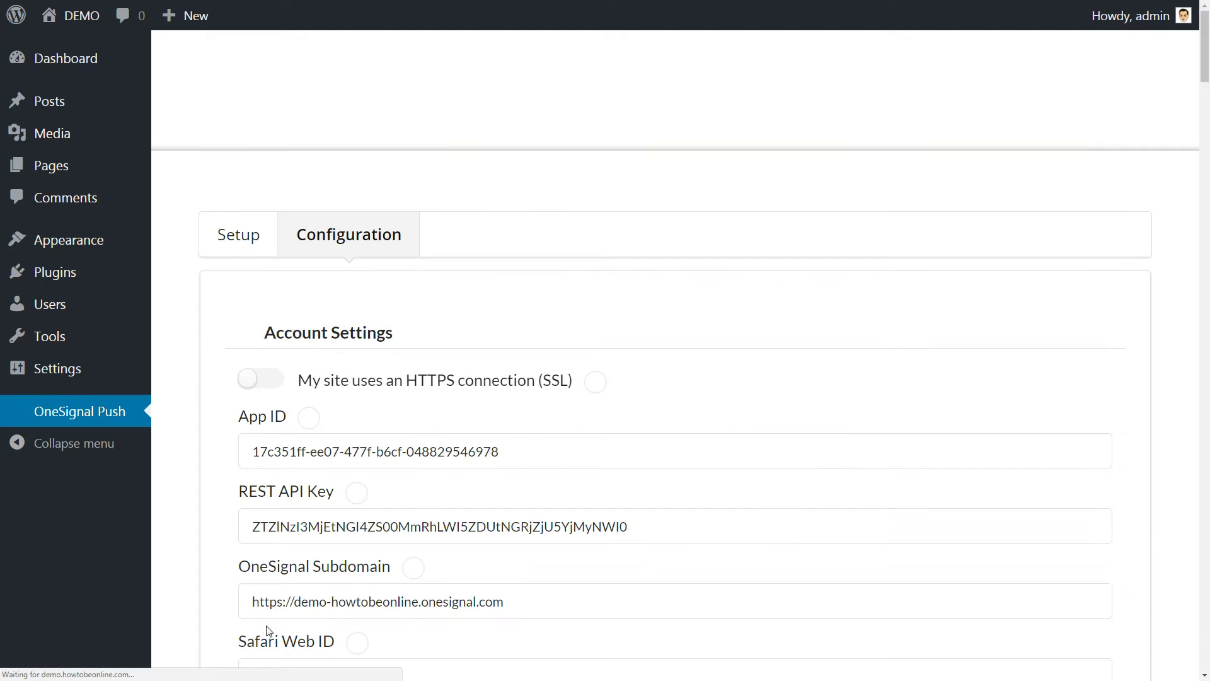
# Turn on 'Use the post's featured image for the notification icon' and save the OneSignal settings.
pyautogui.scroll(-15, 775, 513)
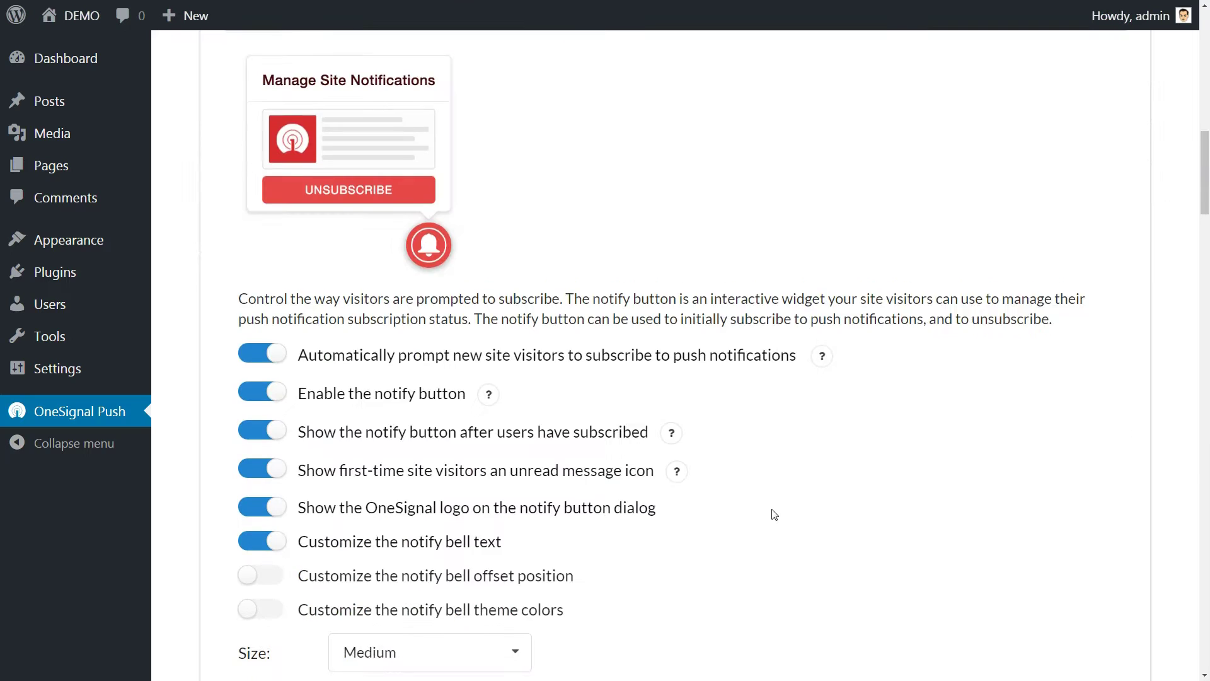
pyautogui.scroll(7, 774, 514)
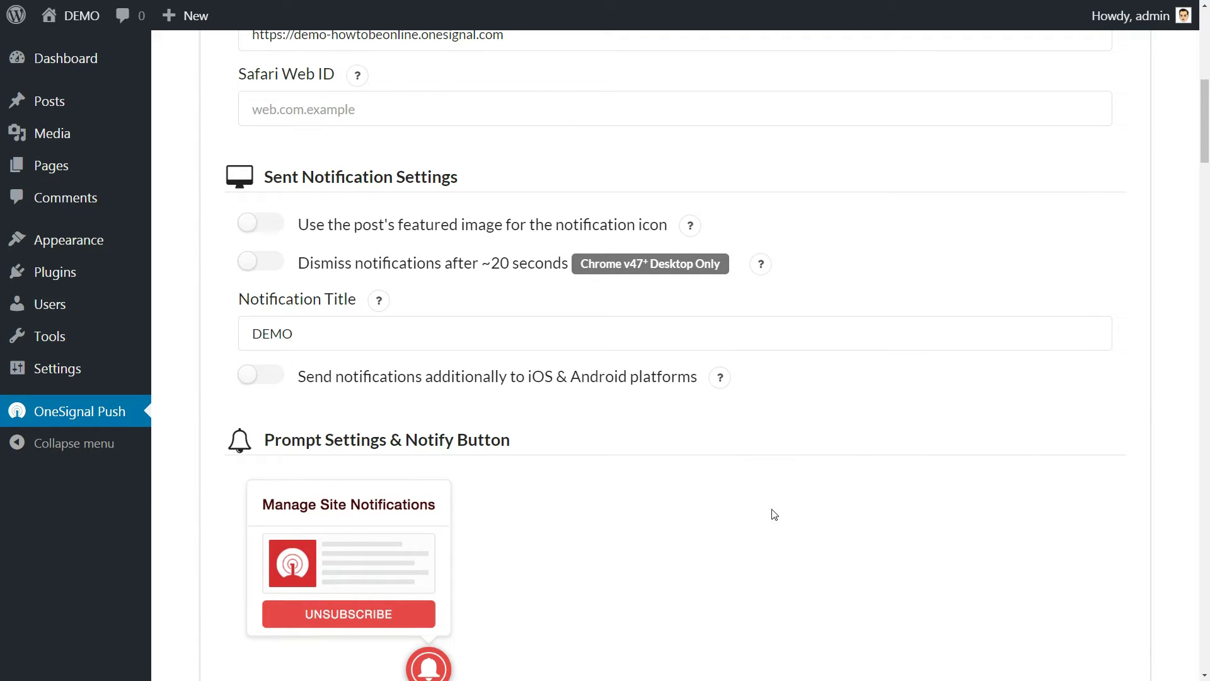
pyautogui.scroll(-1, 775, 514)
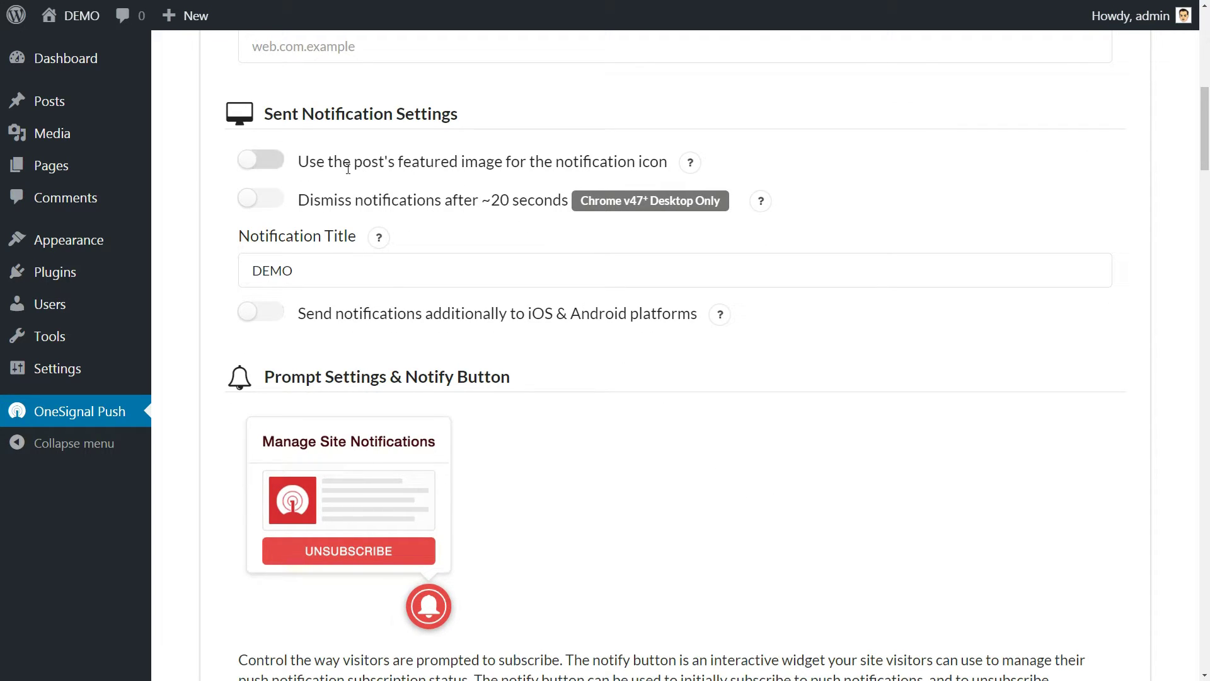
pyautogui.moveTo(694, 164)
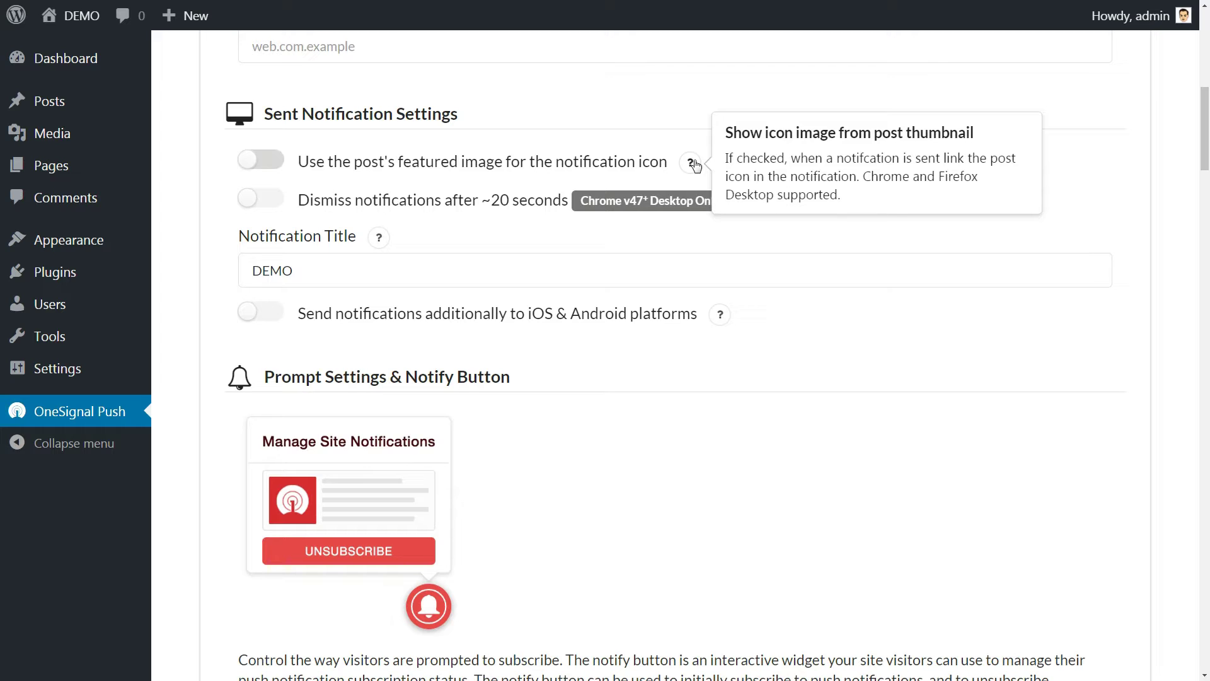
pyautogui.click(247, 162)
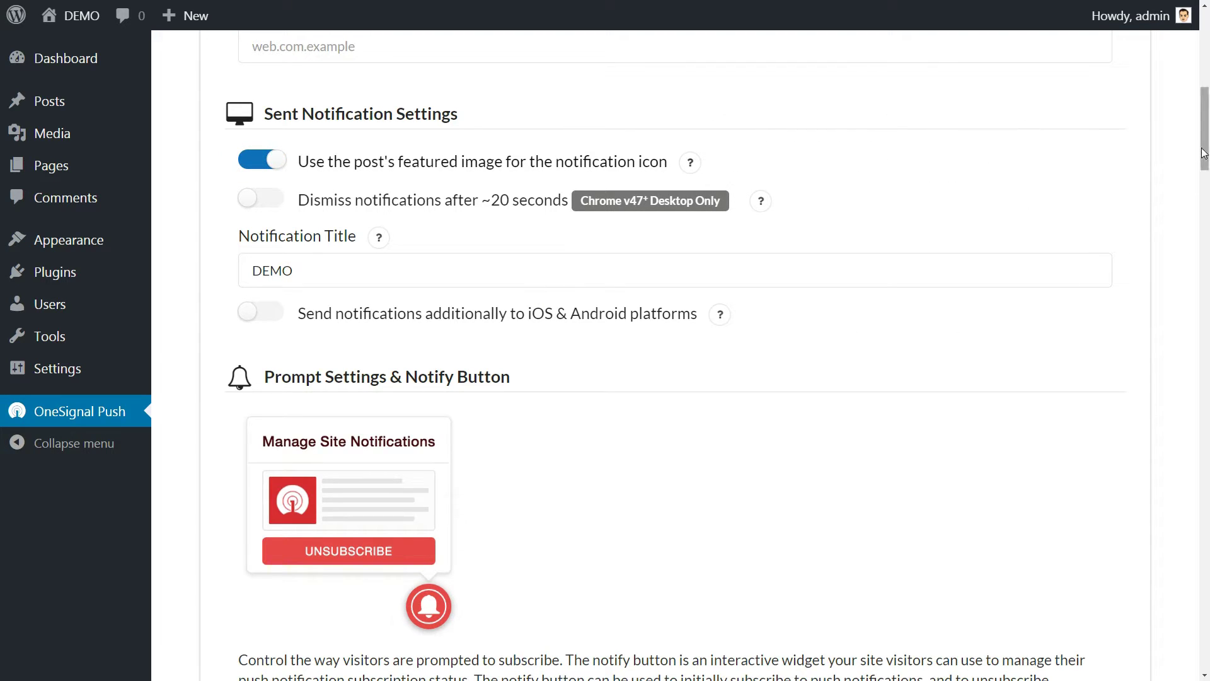
pyautogui.moveTo(1201, 113); pyautogui.dragTo(1200, 148)
pyautogui.moveTo(1207, 330); pyautogui.dragTo(1205, 631)
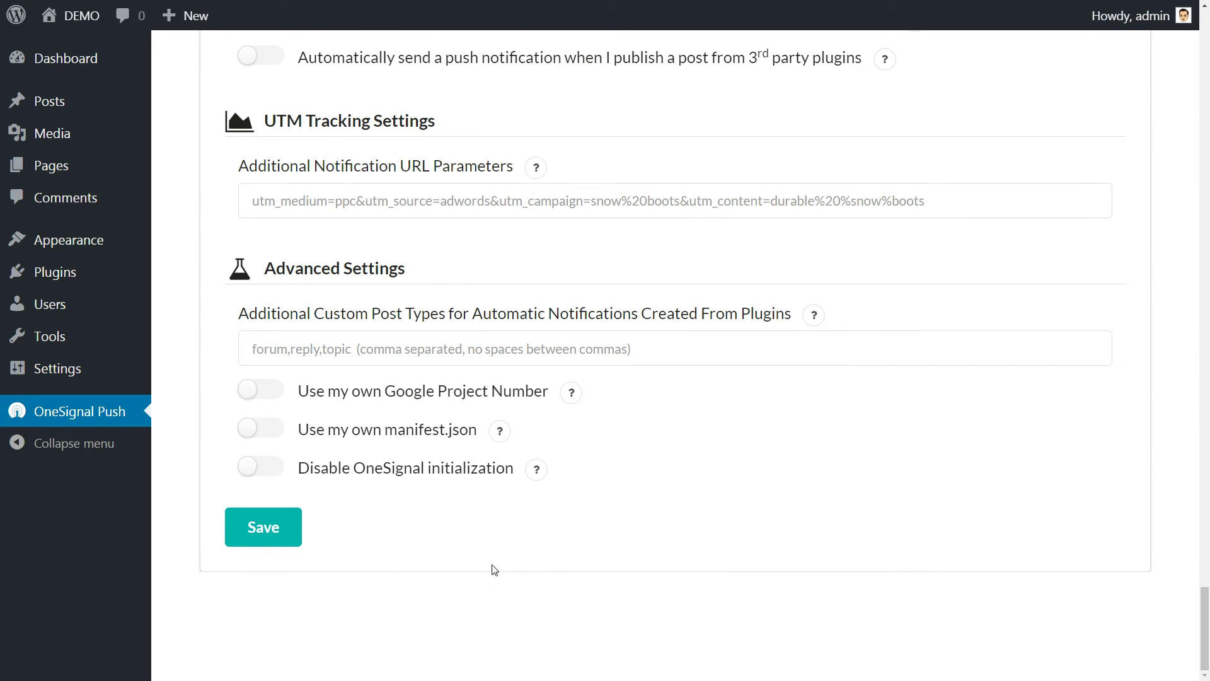
pyautogui.click(270, 534)
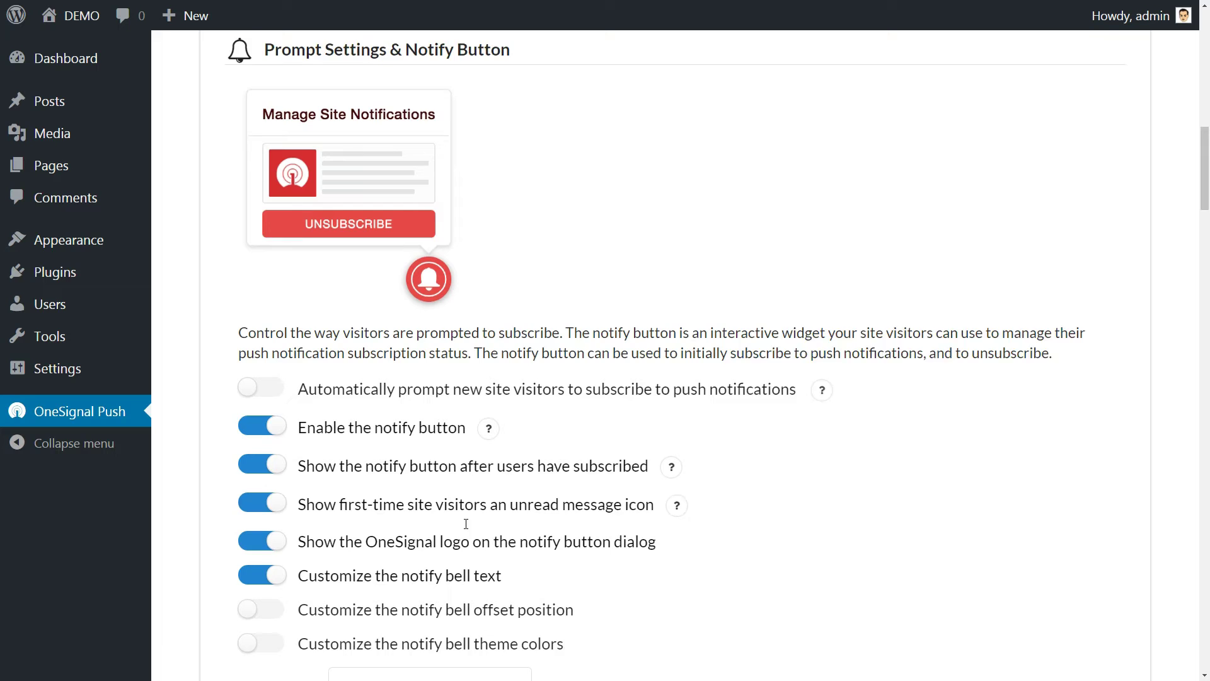
# Switch on 'Automatically prompt new site visitors' in the OneSignal Push settings.
pyautogui.scroll(-1, 466, 525)
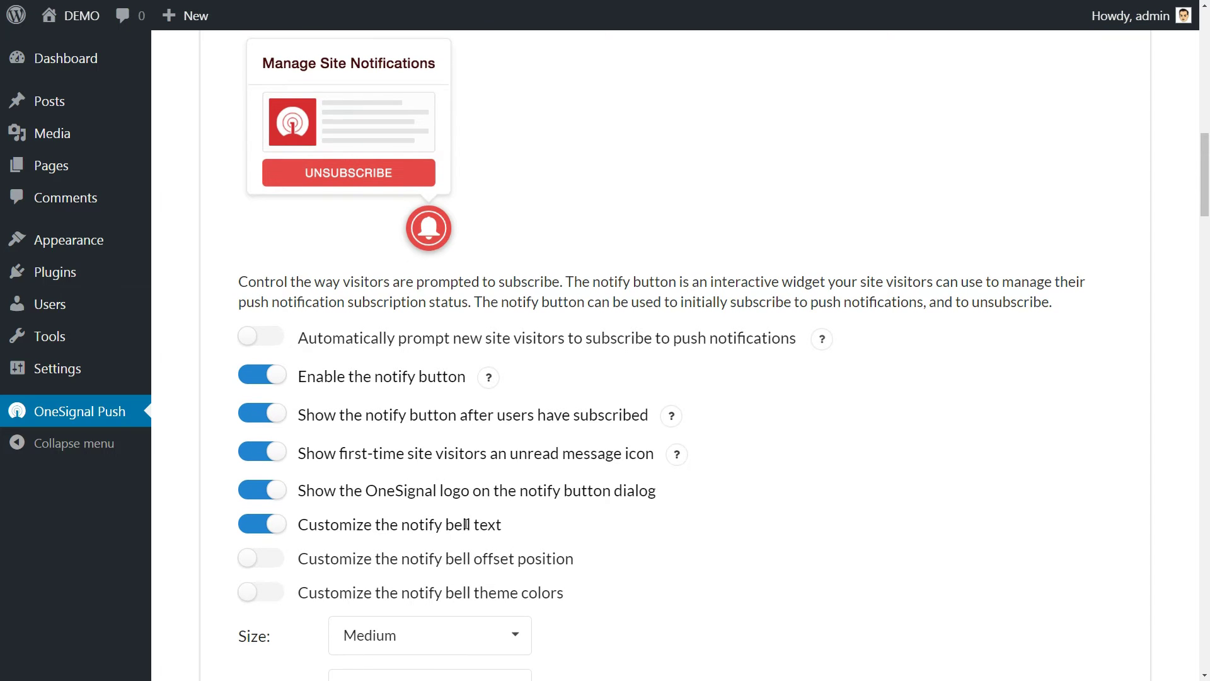
pyautogui.moveTo(817, 342)
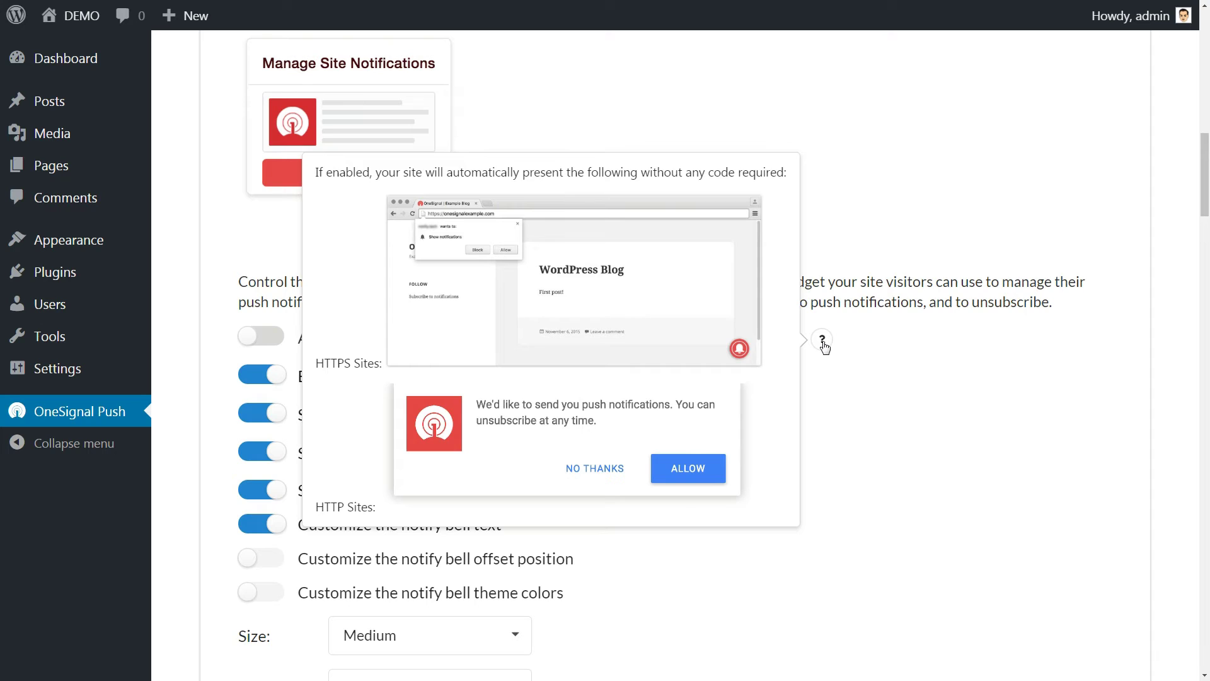
pyautogui.click(254, 340)
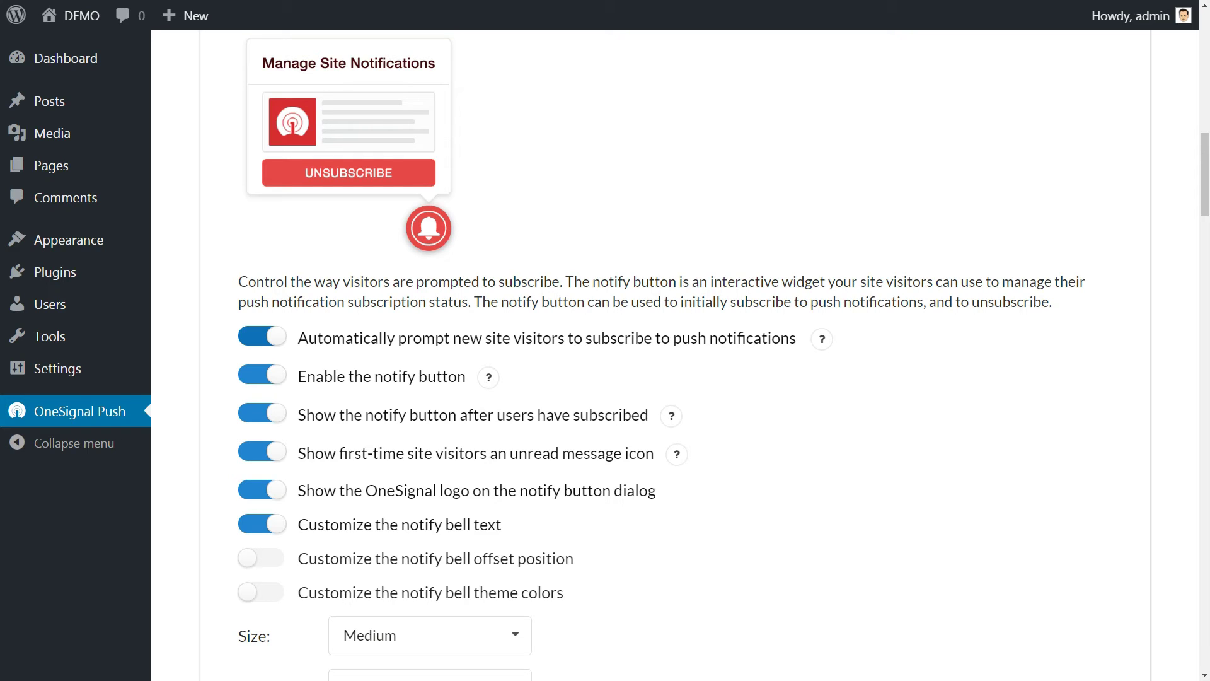
pyautogui.scroll(3, 738, 323)
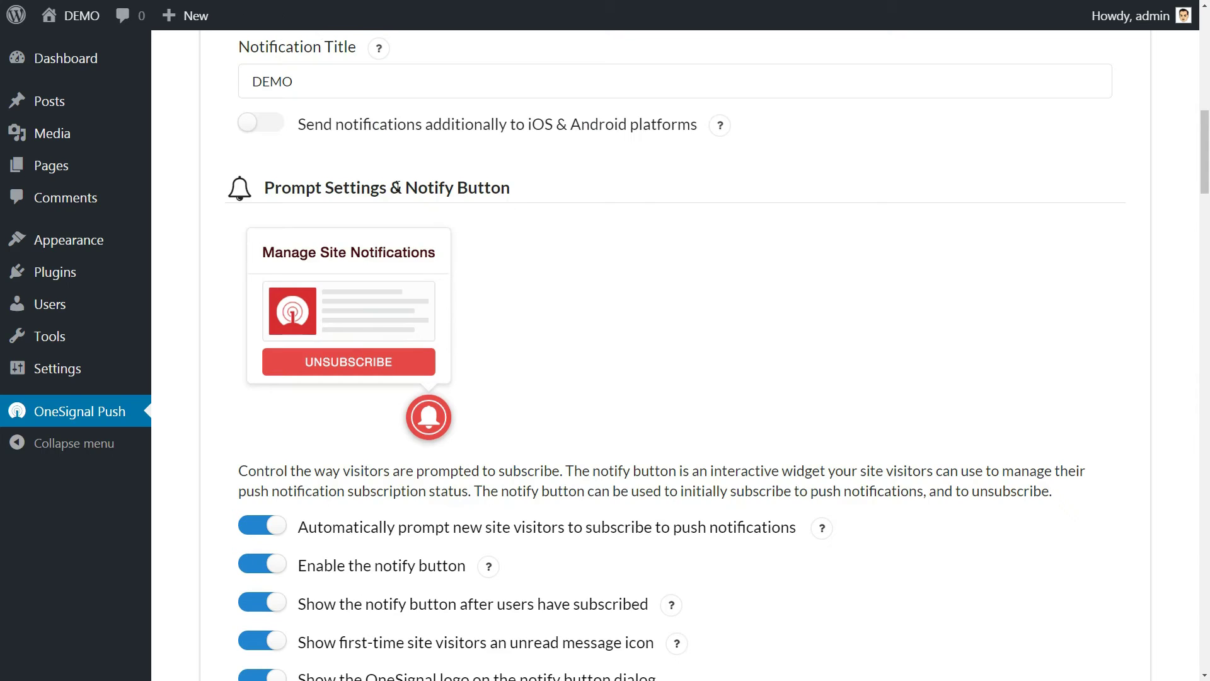
pyautogui.scroll(-10, 1206, 183)
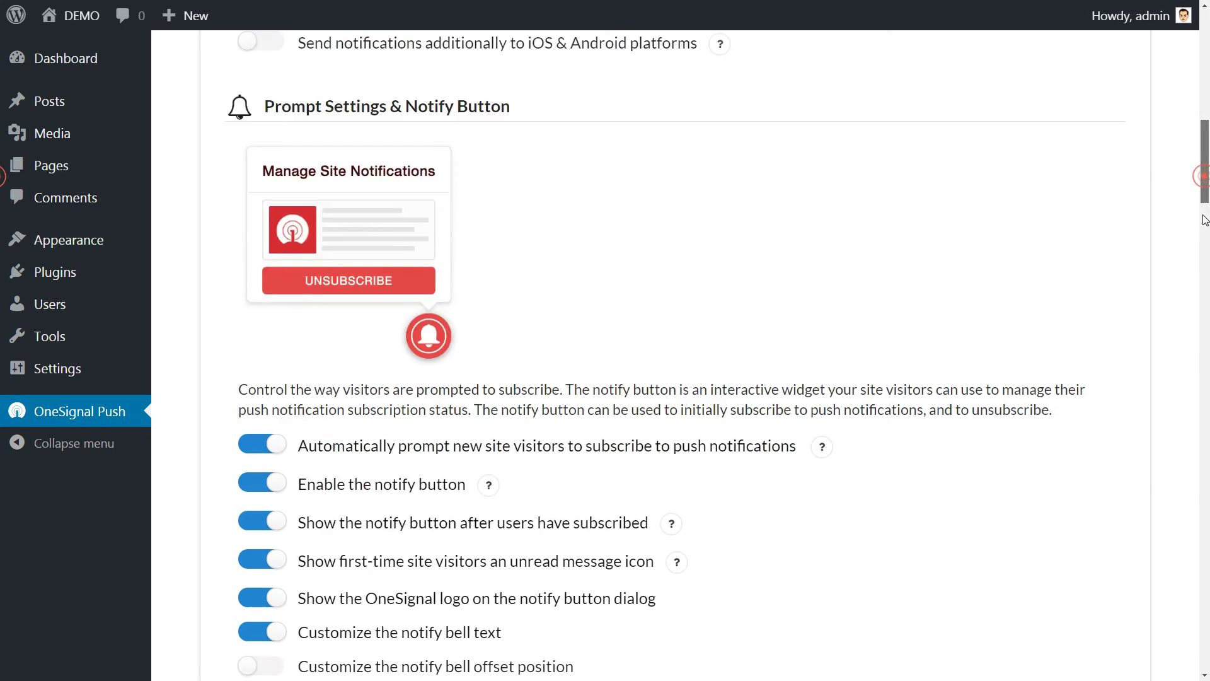
pyautogui.scroll(-1, 1199, 271)
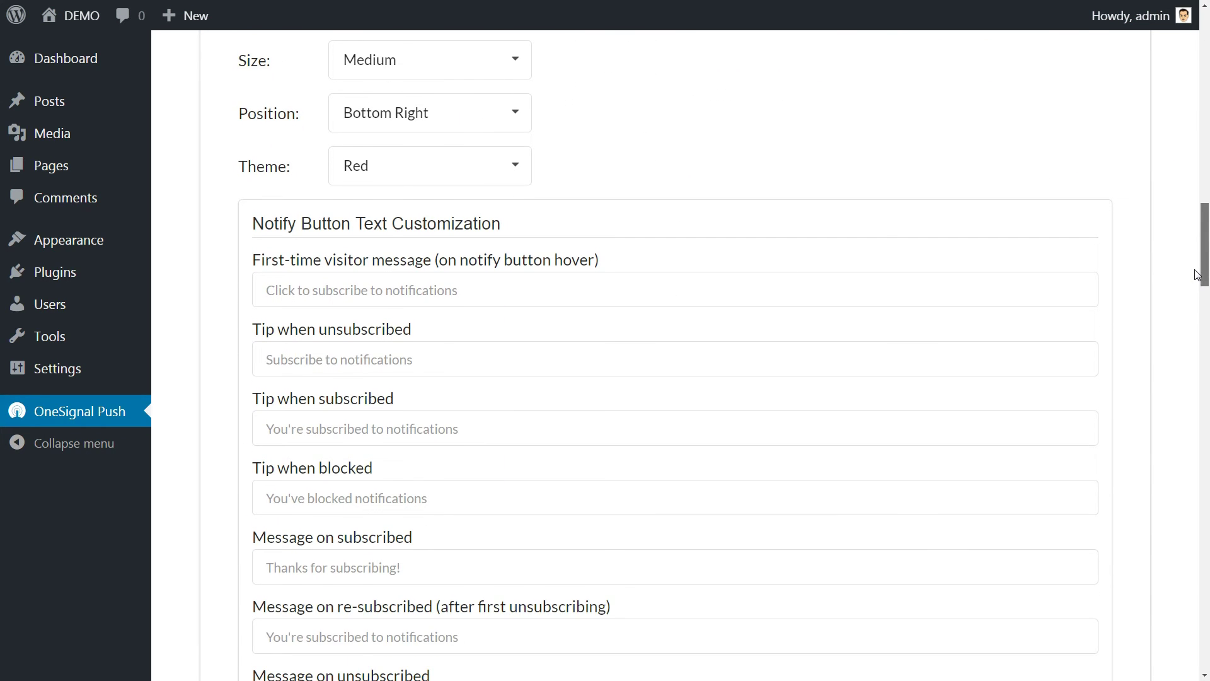
pyautogui.scroll(2, 1007, 168)
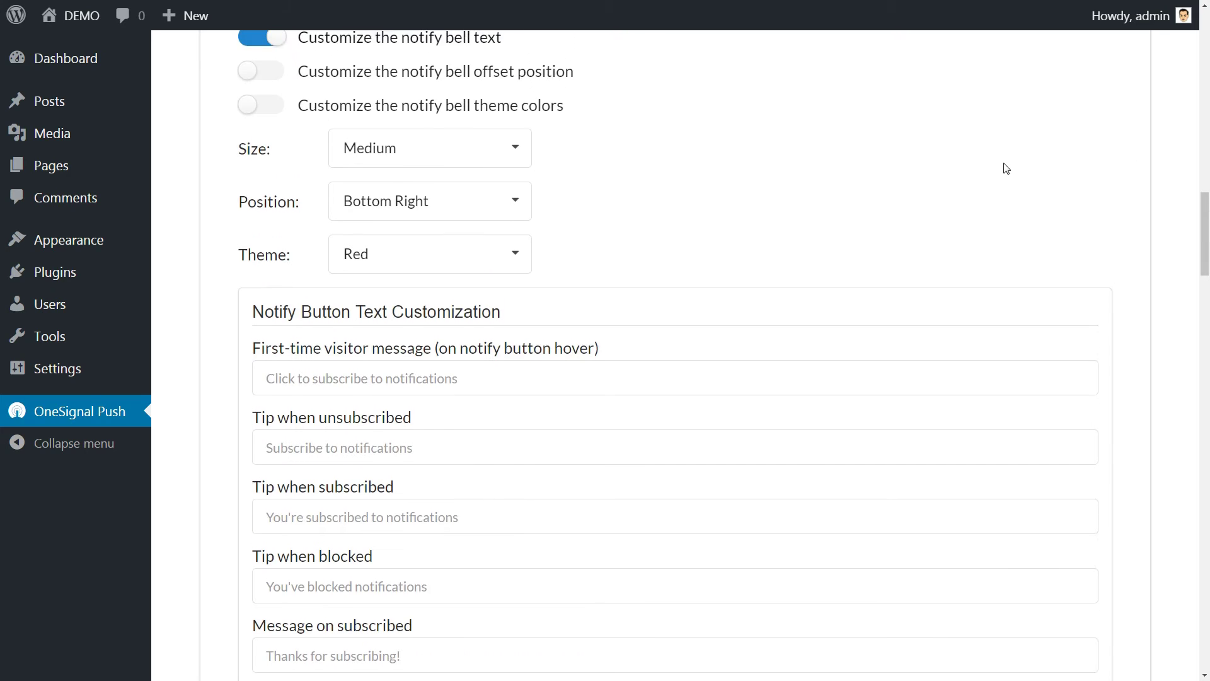
pyautogui.scroll(-1, 610, 200)
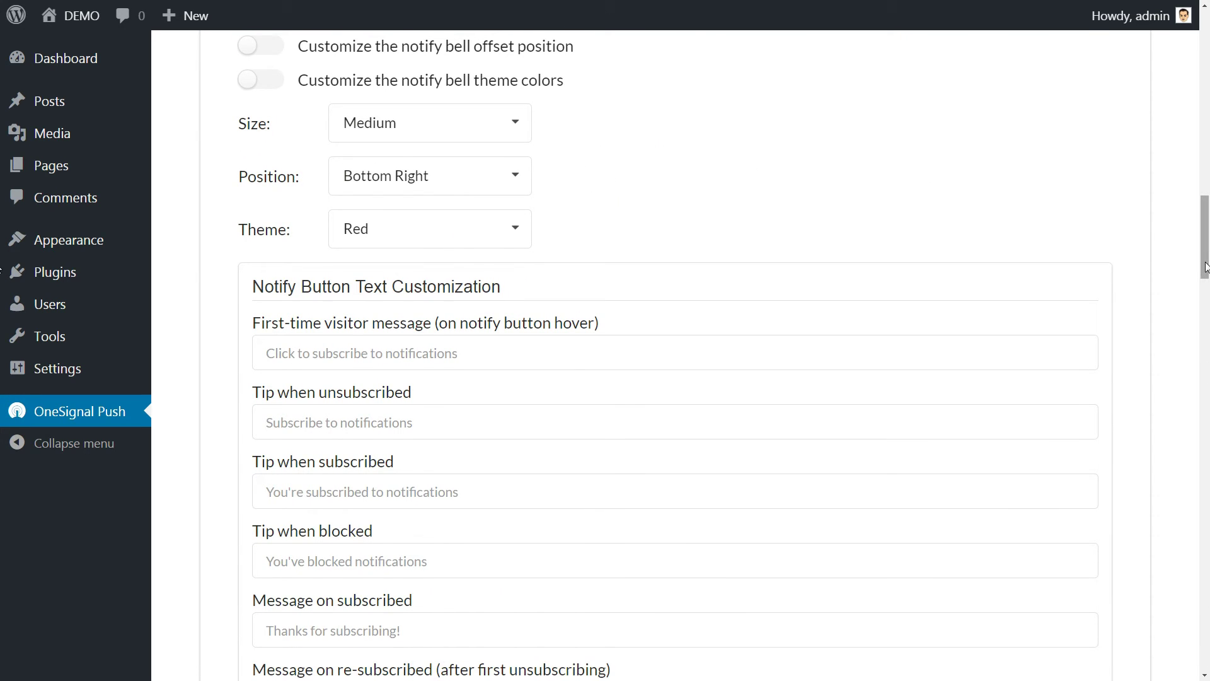
pyautogui.scroll(-1, 1205, 271)
pyautogui.click(517, 68)
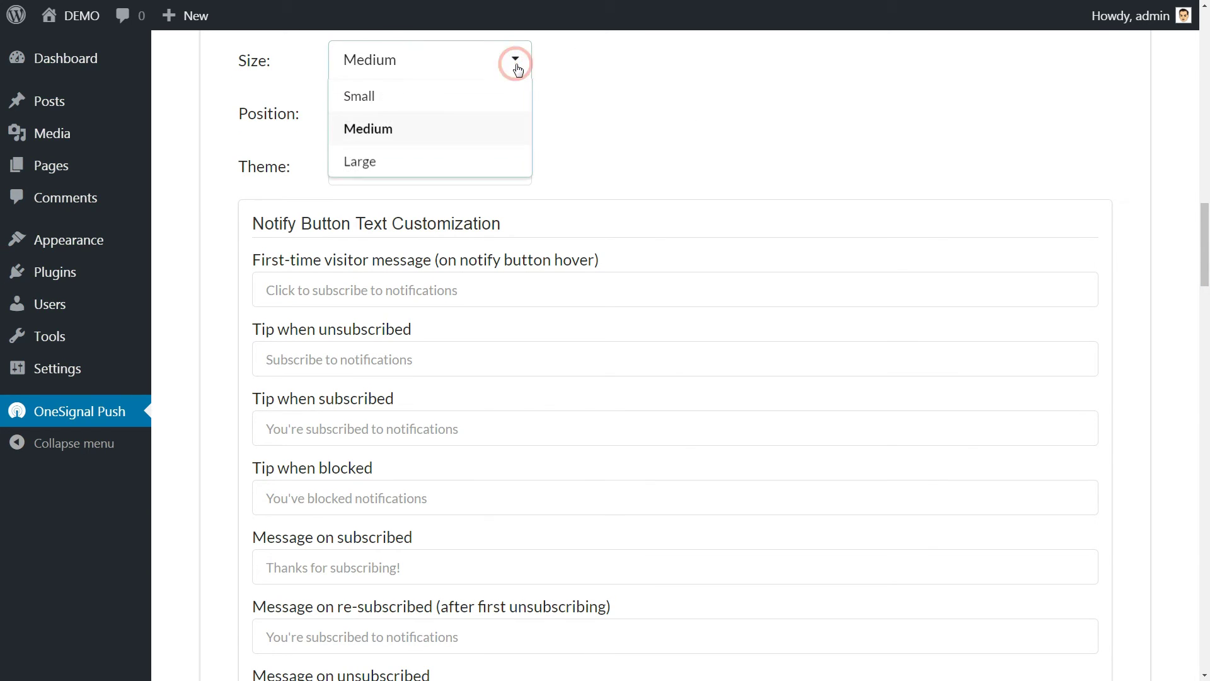
pyautogui.click(516, 63)
pyautogui.click(517, 125)
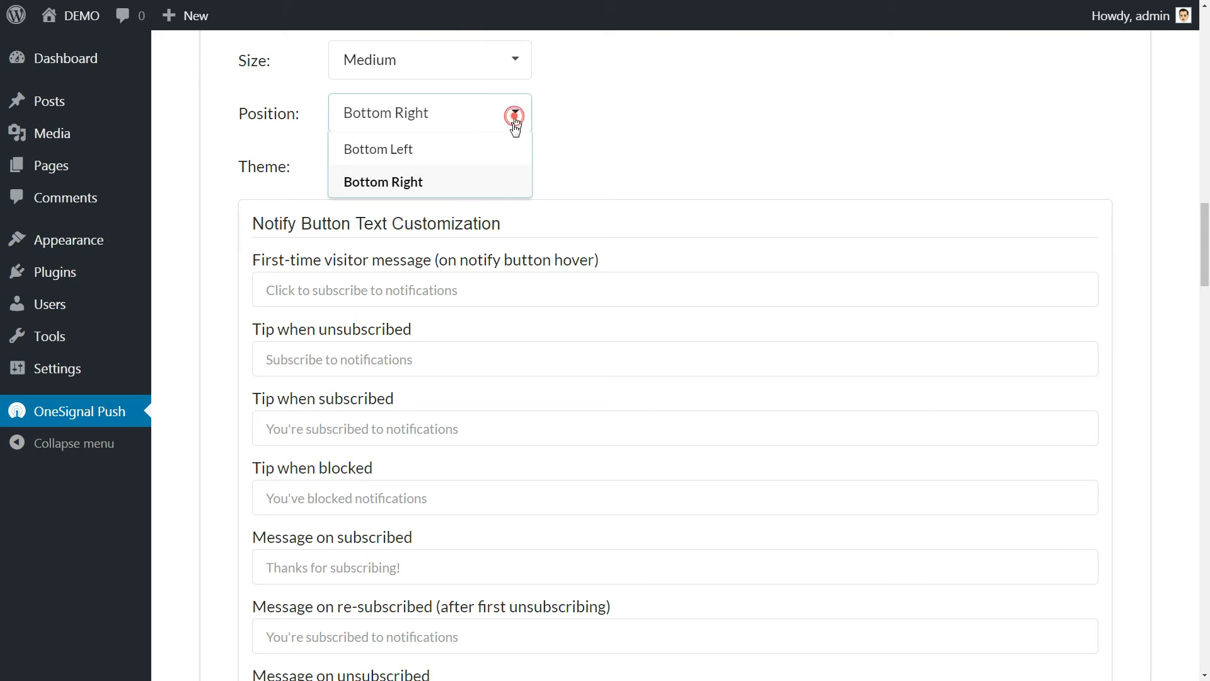
pyautogui.click(515, 115)
pyautogui.click(515, 167)
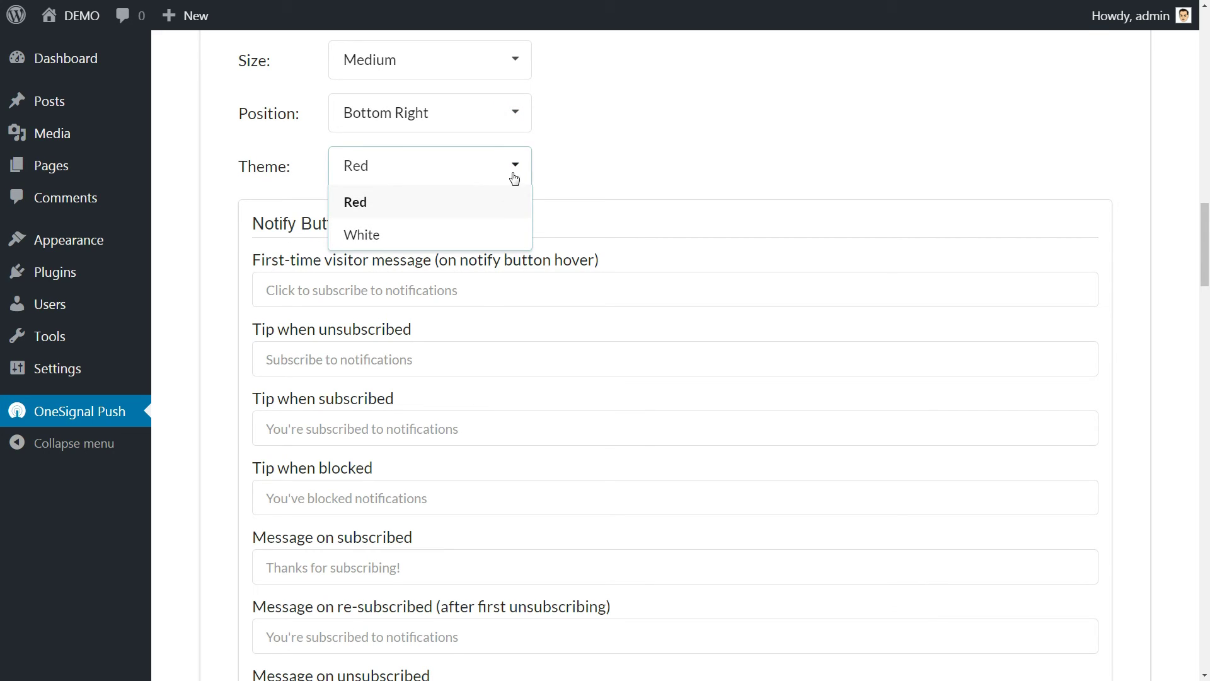
pyautogui.click(515, 171)
pyautogui.click(339, 292)
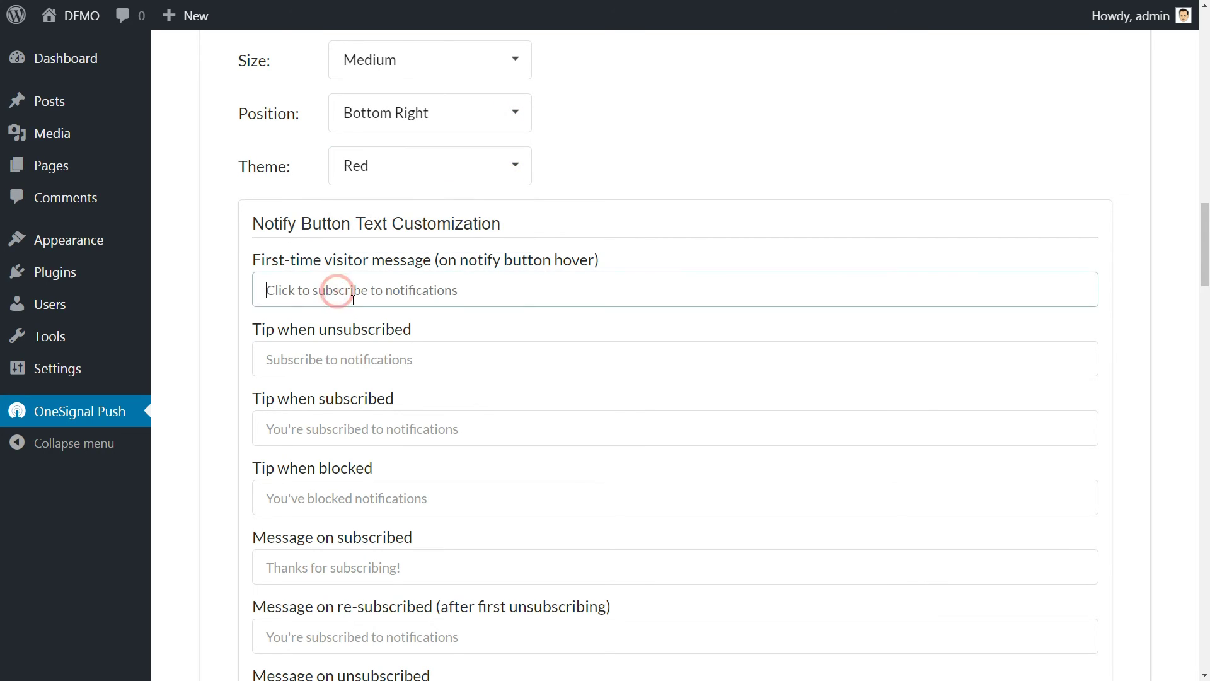
pyautogui.scroll(-1, 340, 292)
pyautogui.click(346, 297)
pyautogui.scroll(-8, 346, 297)
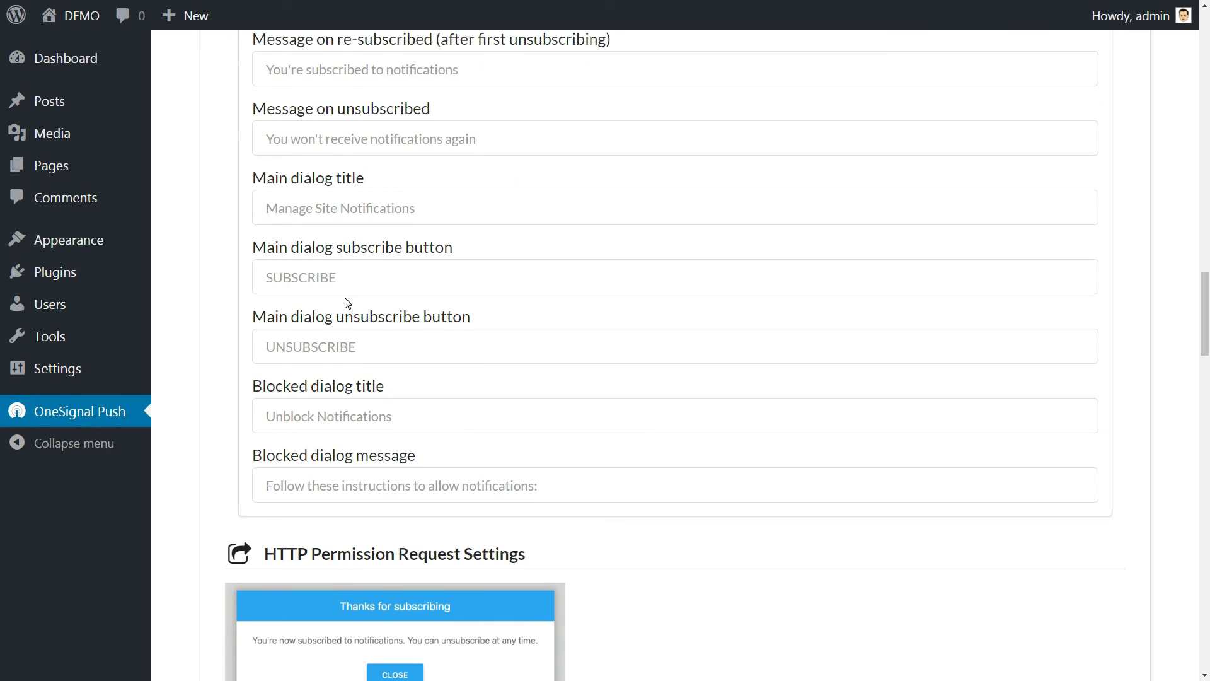
pyautogui.scroll(-3, 347, 303)
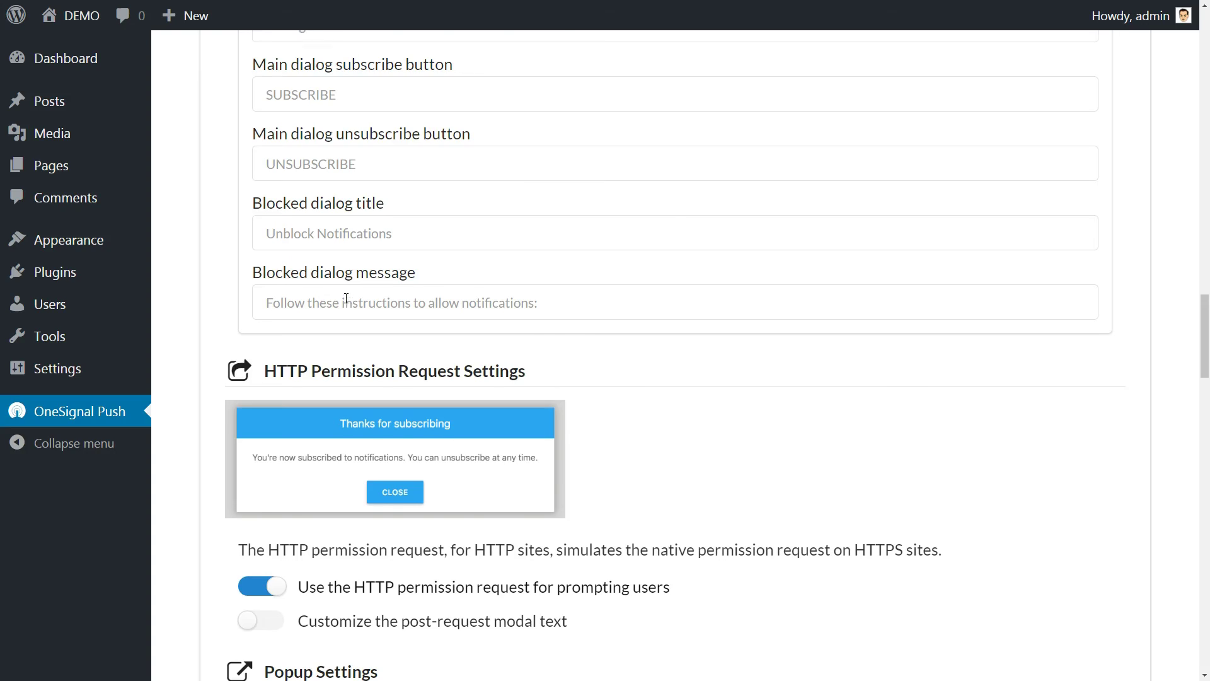